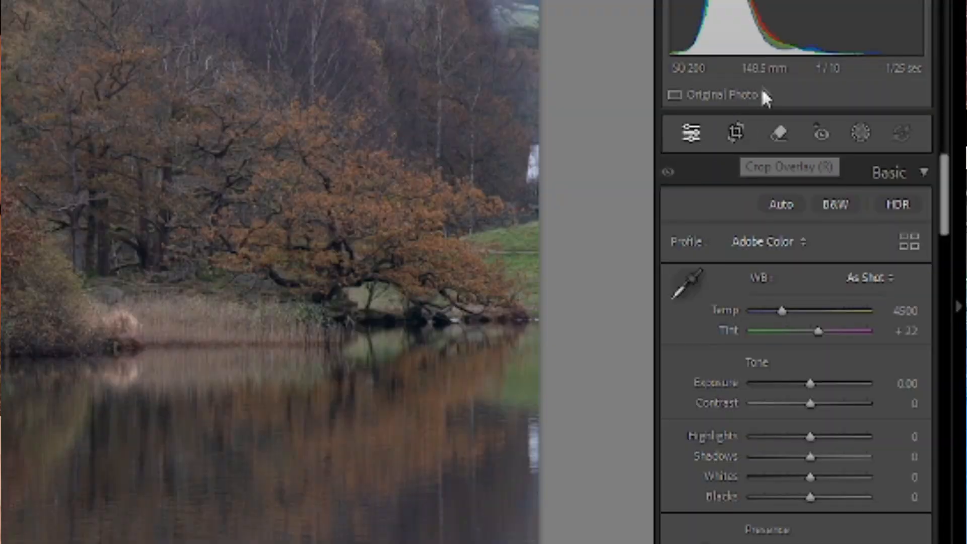
Lock the crop to the photo's original aspect ratio and straighten the image automatically
{"action": "left_click", "coordinate": [737, 133]}
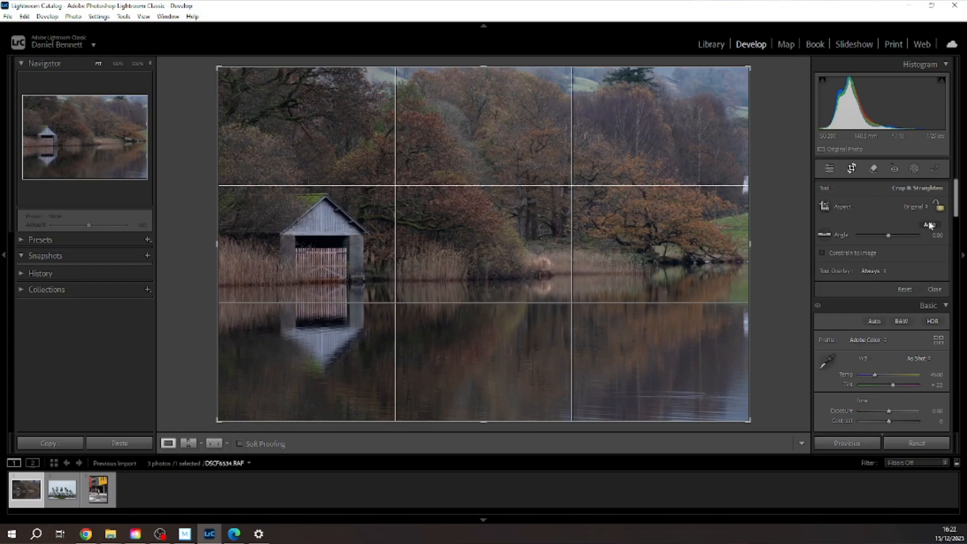
{"action": "left_click", "coordinate": [940, 207]}
{"action": "left_click", "coordinate": [930, 226]}
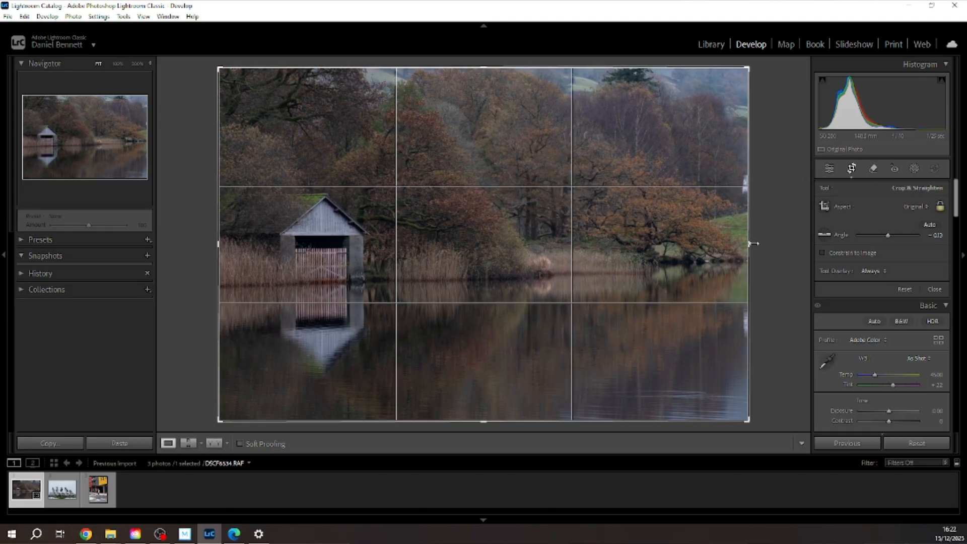
Crop the photo tighter at the original aspect ratio and reposition it so the boathouse sits closer to the left third line
{"action": "left_click_drag", "start_coordinate": [749, 245], "coordinate": [746, 244]}
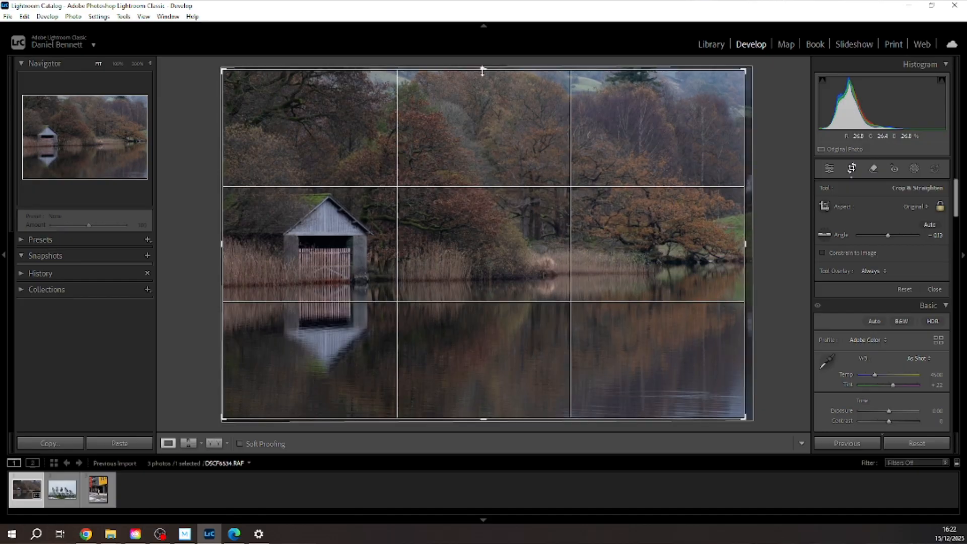
{"action": "left_click_drag", "start_coordinate": [482, 72], "coordinate": [482, 81]}
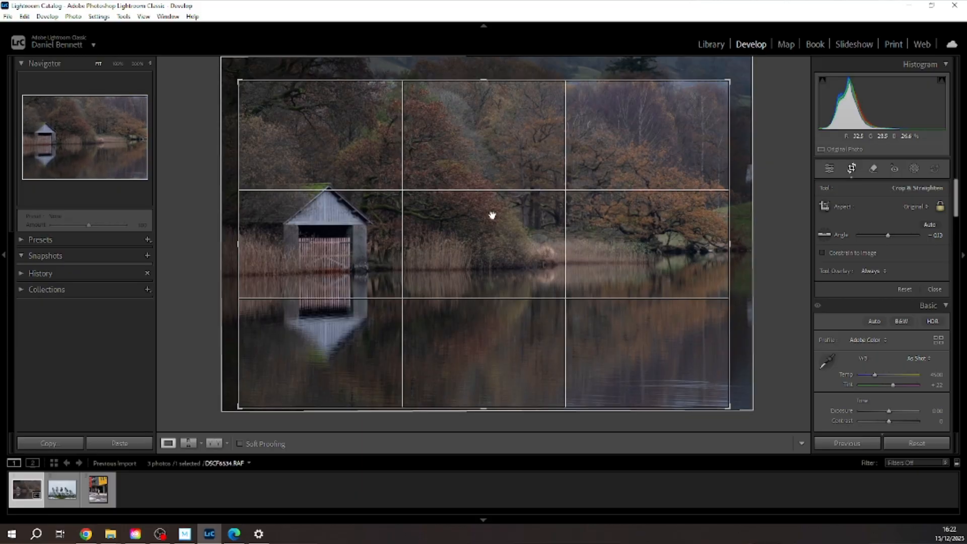
{"action": "left_click_drag", "start_coordinate": [494, 216], "coordinate": [516, 209]}
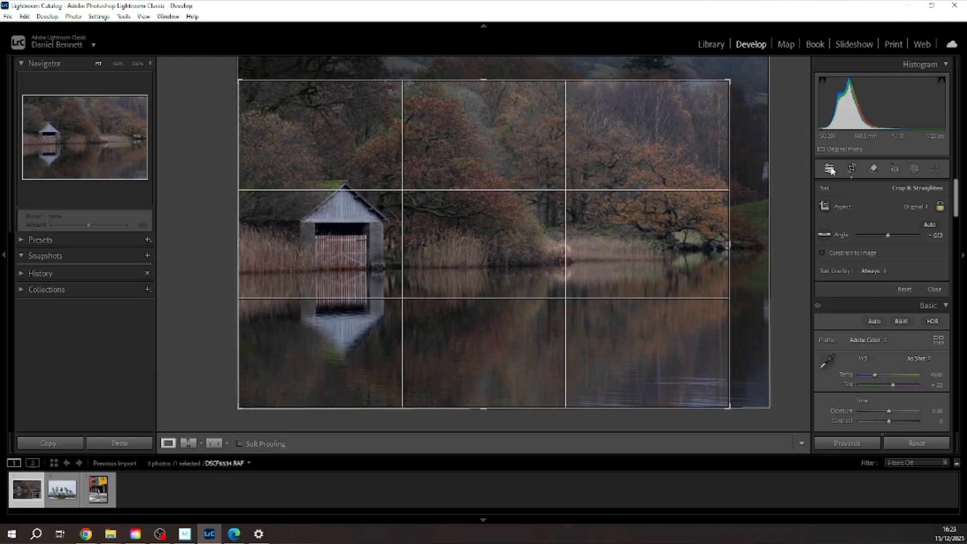
{"action": "left_click", "coordinate": [830, 170]}
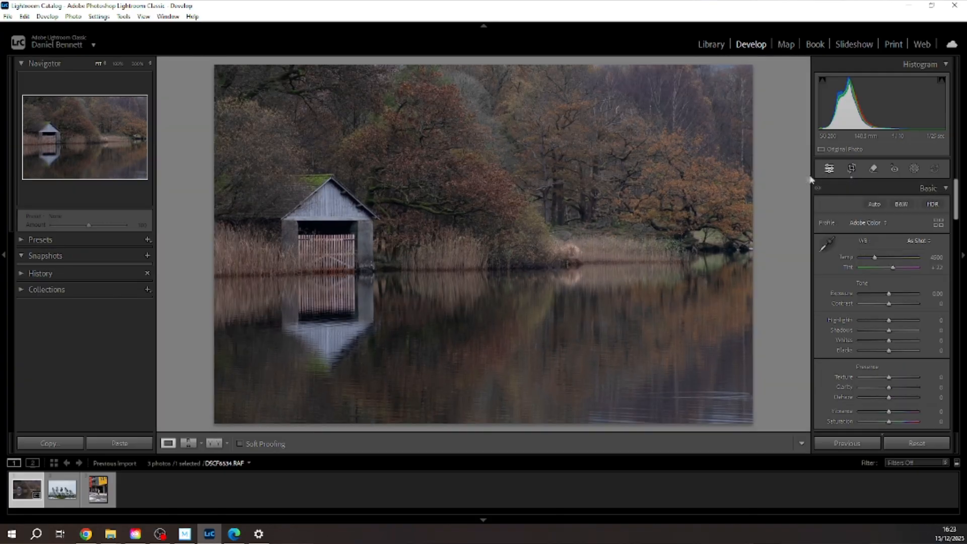
Unlock the crop's aspect ratio and widen the crop horizontally to include more of the shoreline beyond the orange tree
{"action": "left_click", "coordinate": [852, 170]}
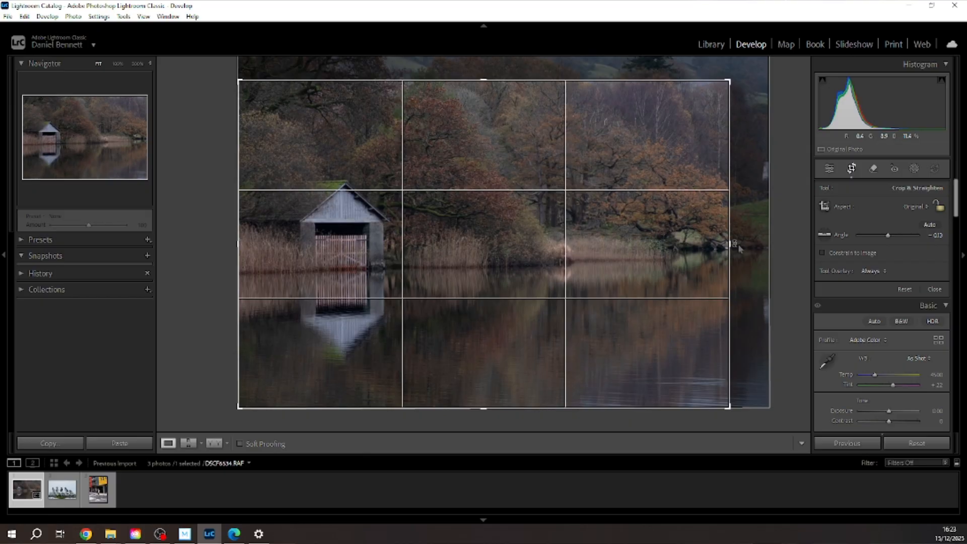
{"action": "left_click_drag", "start_coordinate": [686, 244], "coordinate": [741, 243]}
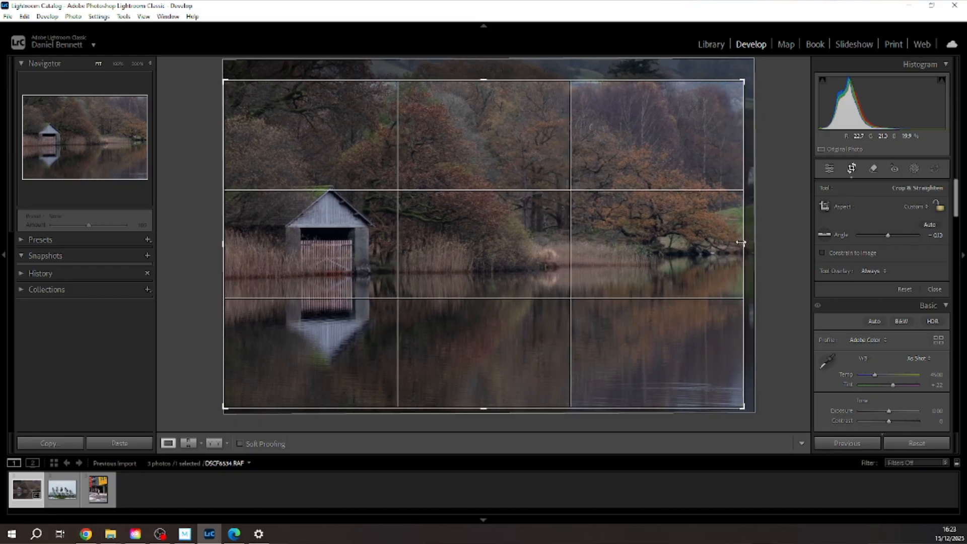
{"action": "left_click_drag", "start_coordinate": [742, 243], "coordinate": [742, 242]}
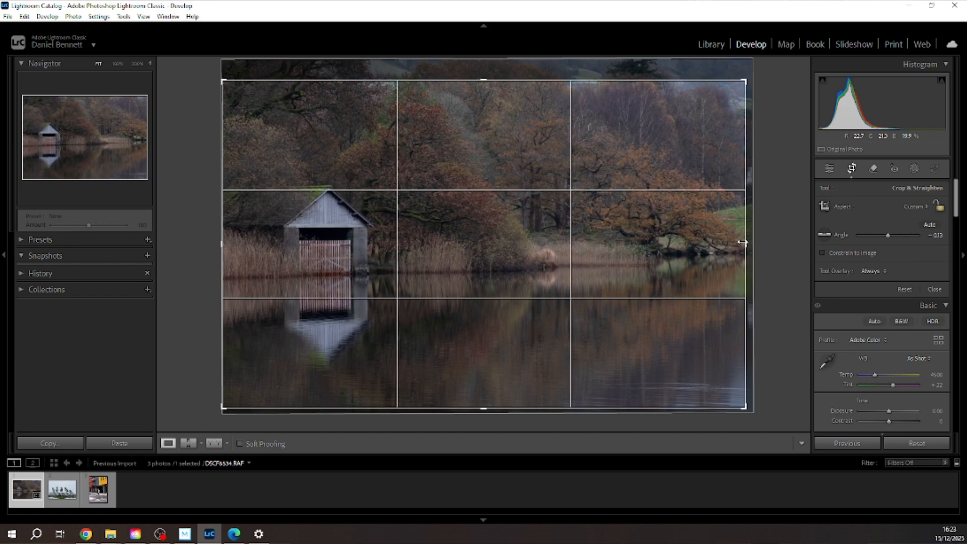
{"action": "left_click_drag", "start_coordinate": [743, 242], "coordinate": [743, 243]}
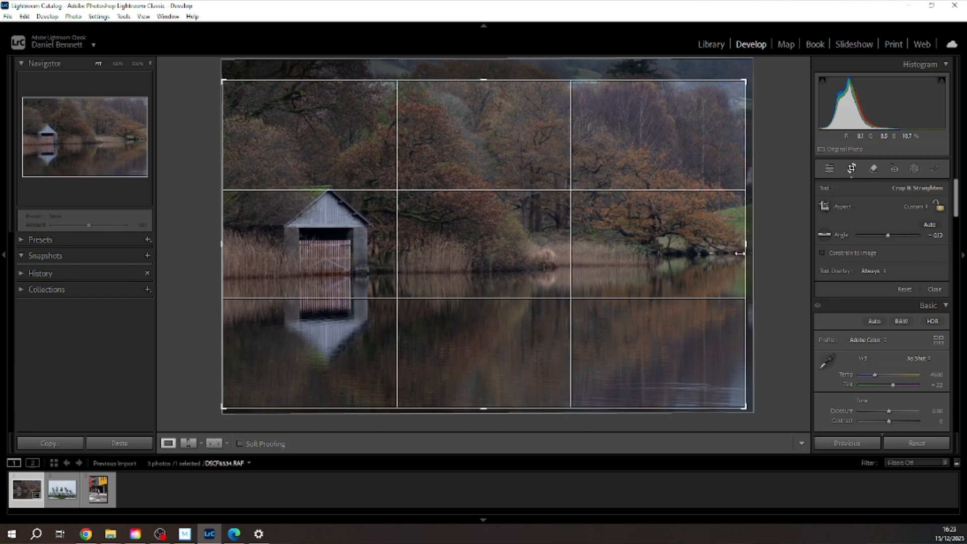
{"action": "left_click", "coordinate": [829, 169]}
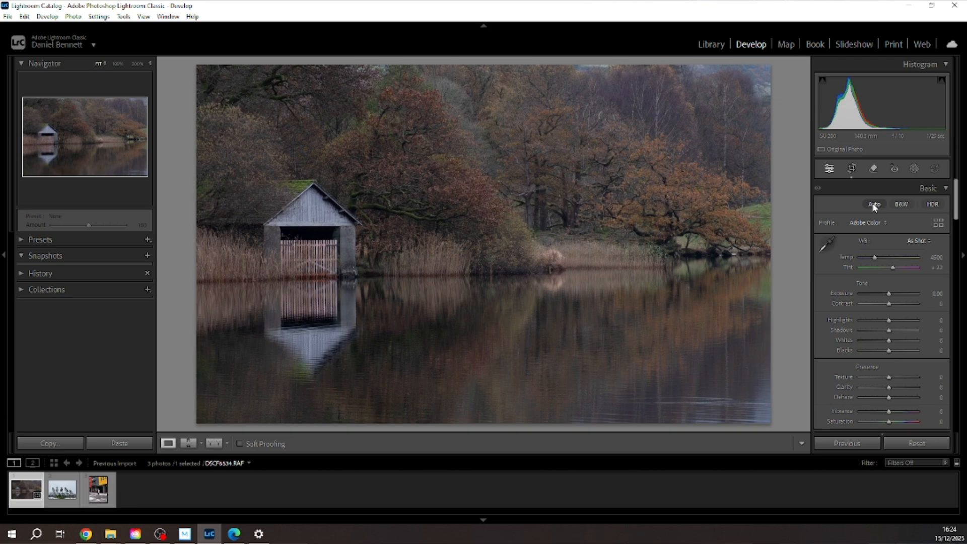
Apply automatic tone adjustments and enable lens profile corrections with Fujifilm as the lens make
{"action": "left_click", "coordinate": [875, 205]}
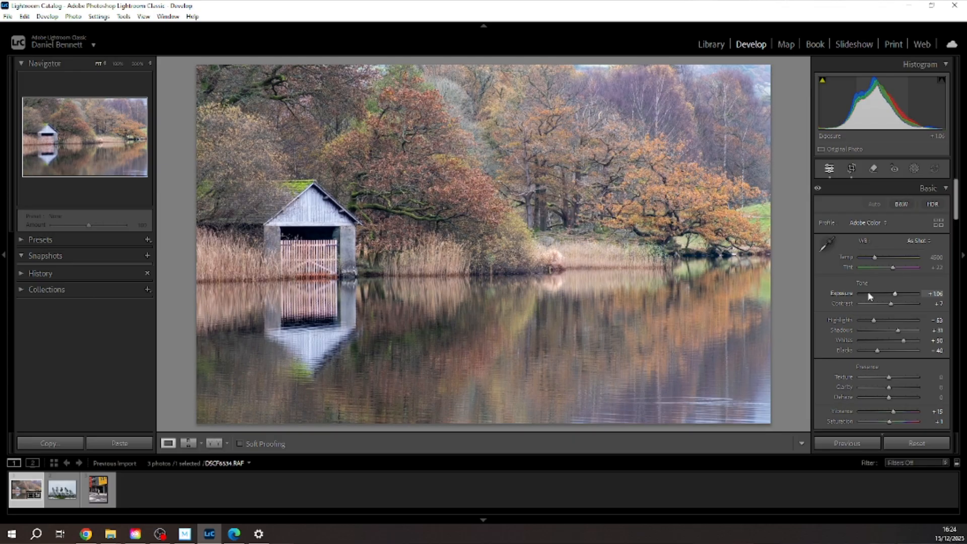
{"action": "scroll", "coordinate": [869, 297], "scroll_direction": "down", "scroll_amount": 15}
{"action": "scroll", "coordinate": [870, 297], "scroll_direction": "down", "scroll_amount": 5}
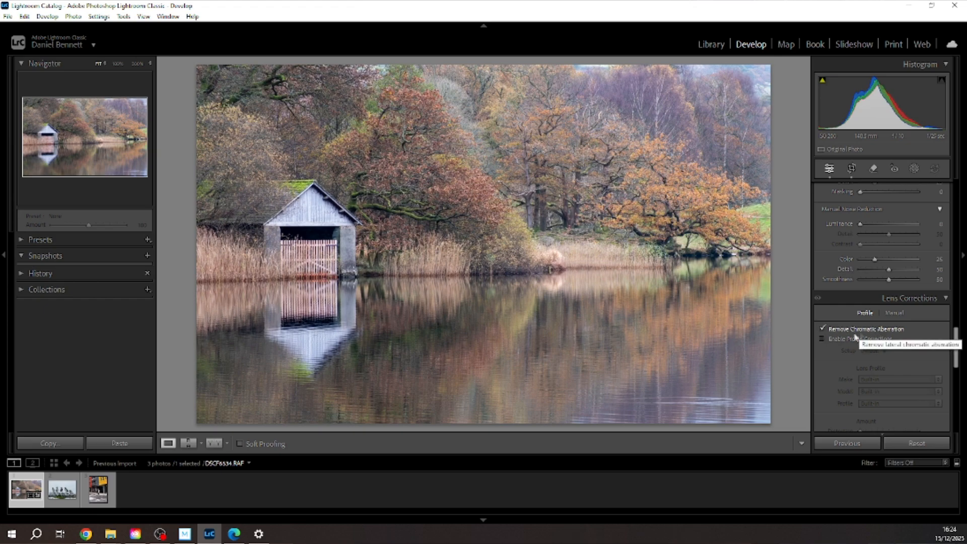
{"action": "left_click", "coordinate": [823, 340]}
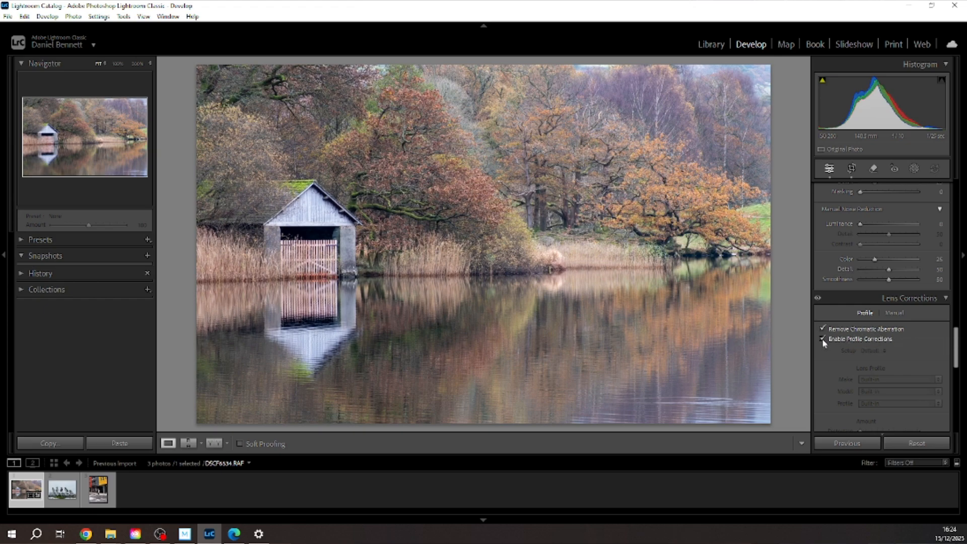
{"action": "left_click", "coordinate": [936, 382]}
{"action": "left_click", "coordinate": [885, 98]}
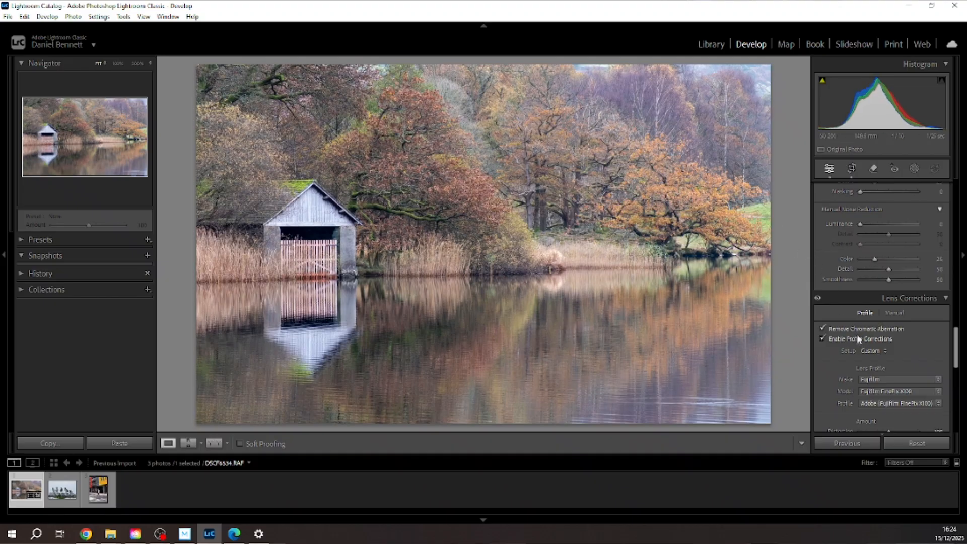
Warm the photo's white balance by setting the temperature to 5250
{"action": "scroll", "coordinate": [856, 342], "scroll_direction": "up", "scroll_amount": 3}
{"action": "scroll", "coordinate": [856, 337], "scroll_direction": "down", "scroll_amount": 3}
{"action": "scroll", "coordinate": [867, 345], "scroll_direction": "up", "scroll_amount": 8}
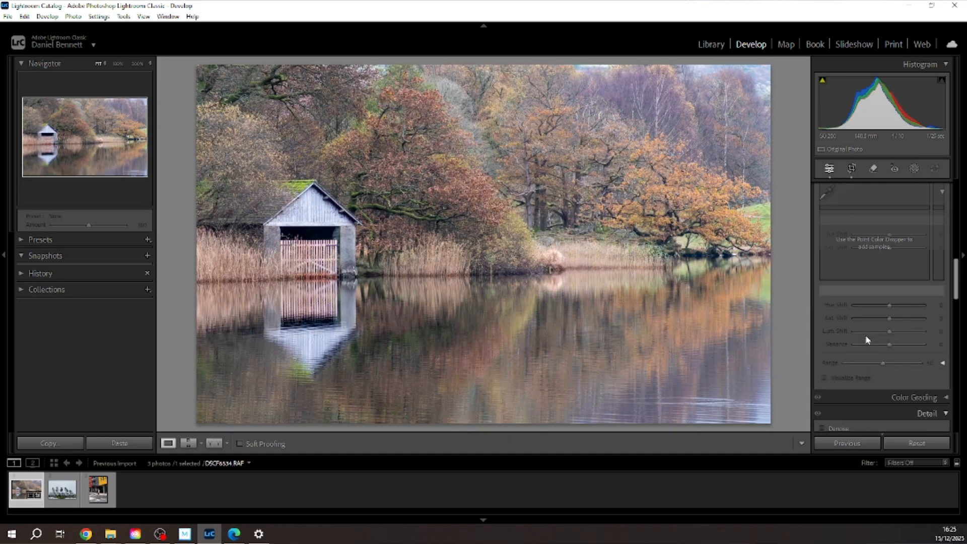
{"action": "scroll", "coordinate": [867, 340], "scroll_direction": "up", "scroll_amount": 4}
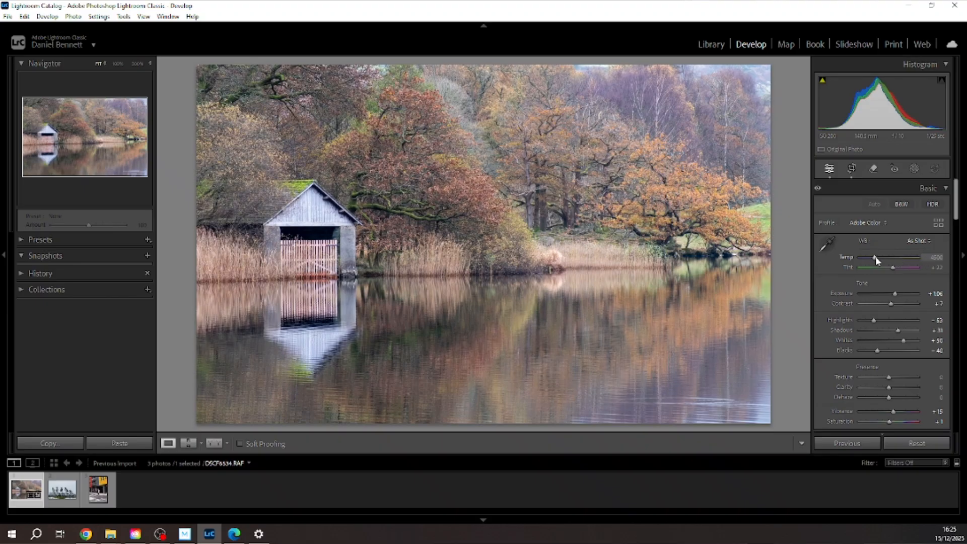
{"action": "left_click_drag", "start_coordinate": [875, 257], "coordinate": [877, 257]}
{"action": "key", "text": "Up"}
{"action": "key", "text": "Up"}
{"action": "key", "text": "Up"}
{"action": "key", "text": "Up"}
{"action": "key", "text": "Up"}
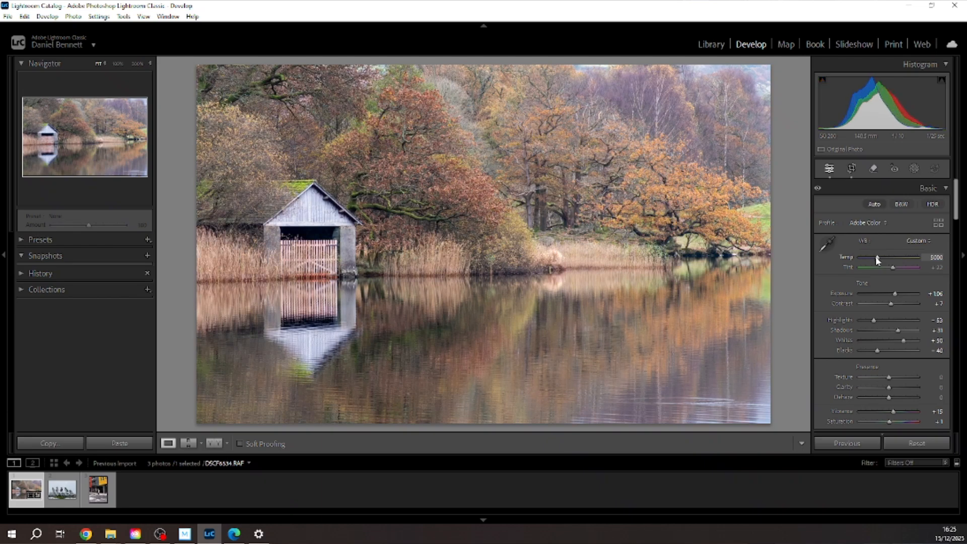
{"action": "key", "text": "Up"}
{"action": "key", "text": "Up"}
{"action": "key", "text": "Up"}
{"action": "key", "text": "Up"}
{"action": "key", "text": "Up"}
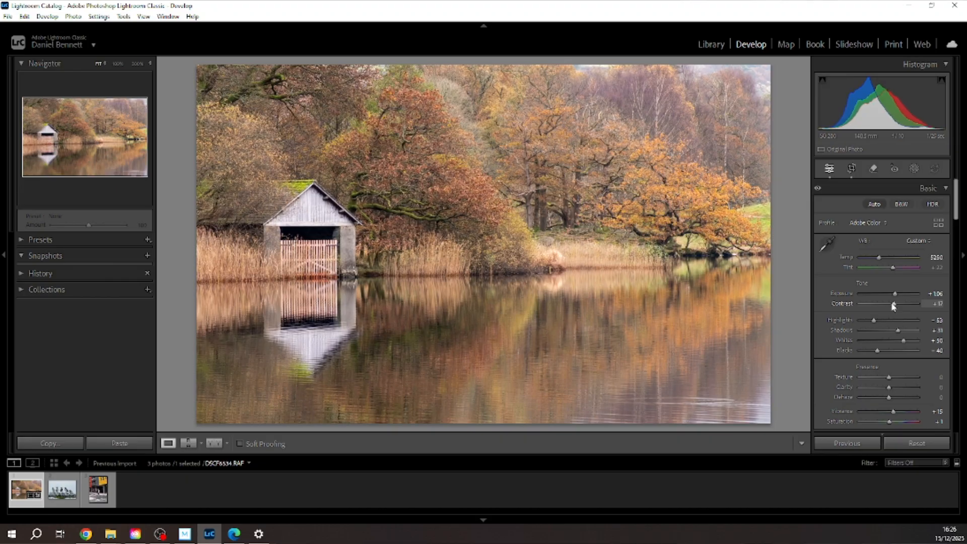
Set the photo's contrast to +15
{"action": "left_click", "coordinate": [942, 305]}
{"action": "type", "text": "15"}
{"action": "key", "text": "Return"}
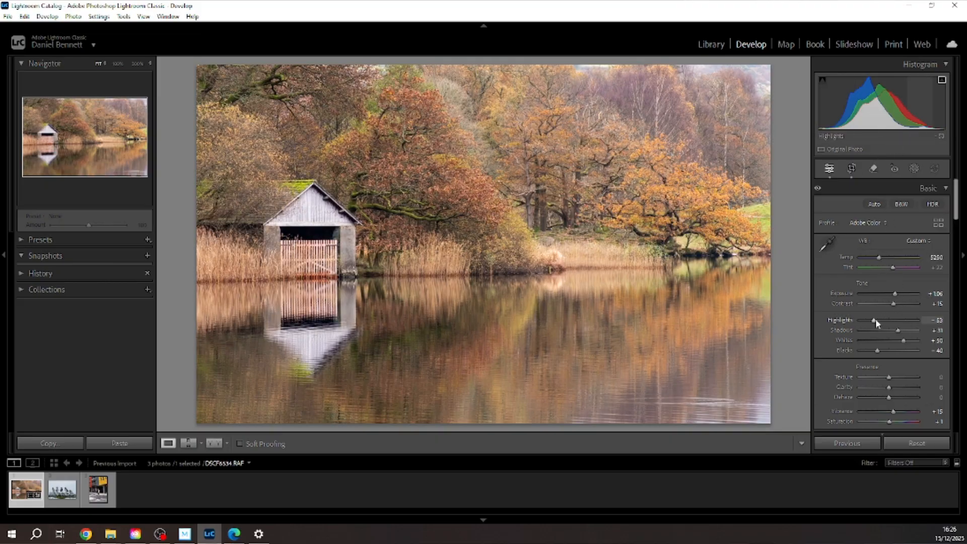
Show the clipping overlay, test brighter highlights for clipping, and set Highlights to -67
{"action": "left_click_drag", "start_coordinate": [874, 320], "coordinate": [914, 324]}
{"action": "key", "text": "j"}
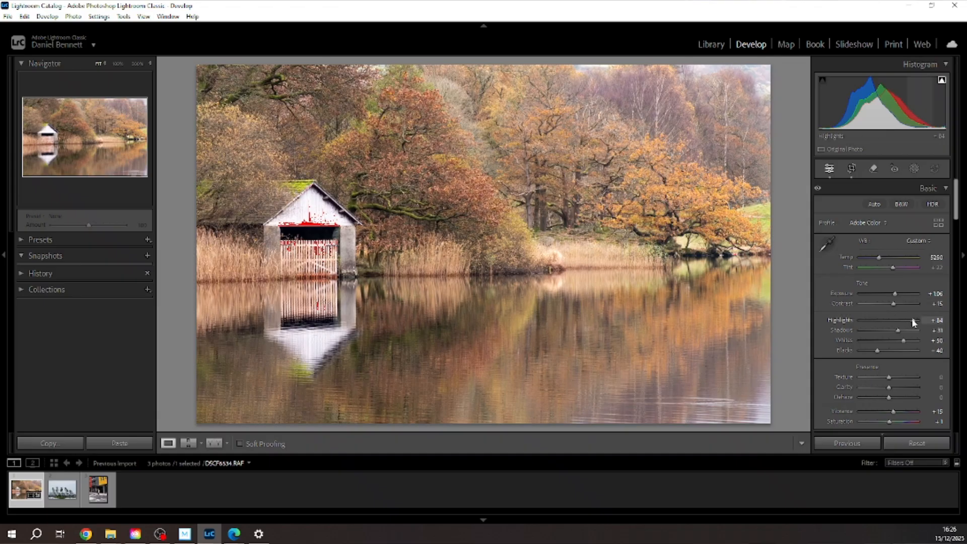
{"action": "left_click_drag", "start_coordinate": [911, 322], "coordinate": [868, 323]}
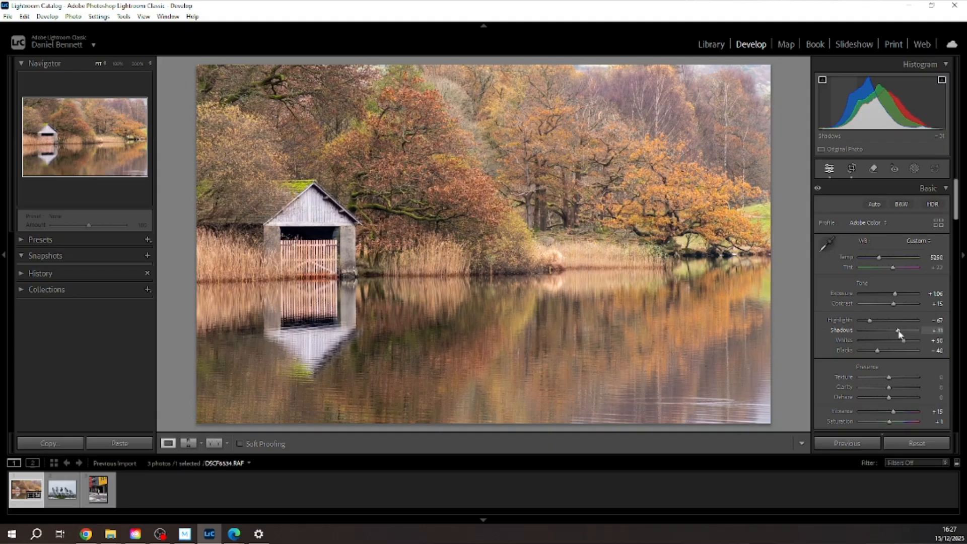
Test darker shadows for clipping in the boathouse opening and set Shadows to -15
{"action": "left_click_drag", "start_coordinate": [899, 332], "coordinate": [871, 330]}
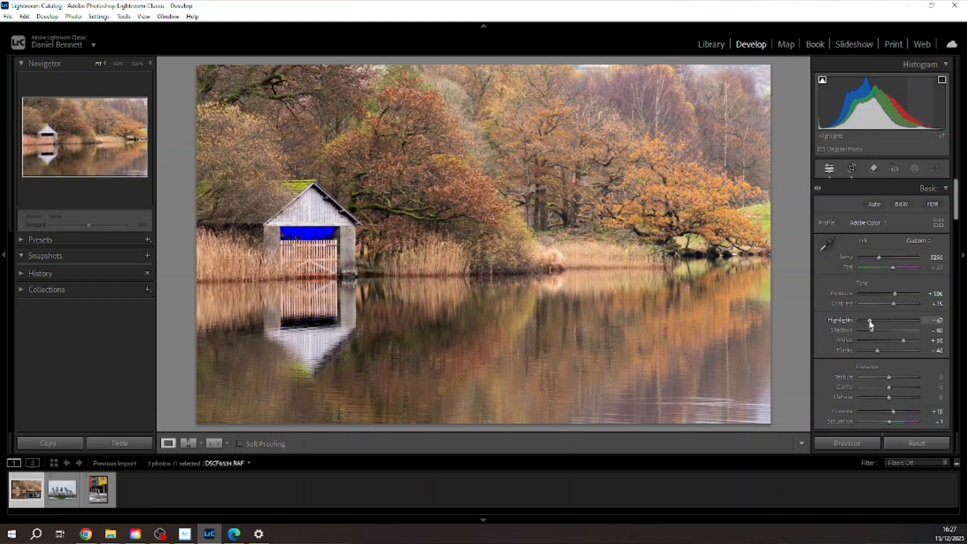
{"action": "scroll", "coordinate": [872, 325], "scroll_direction": "up", "scroll_amount": 5}
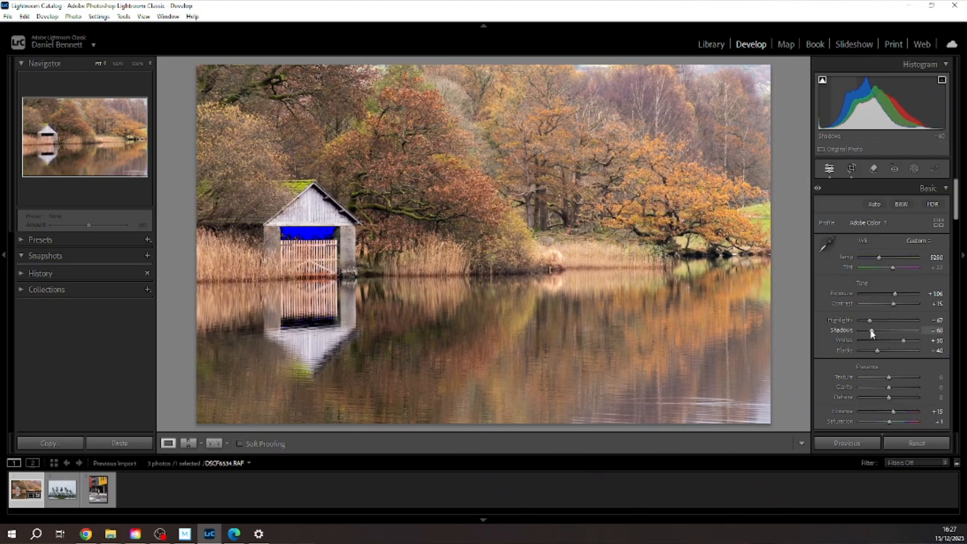
{"action": "scroll", "coordinate": [870, 329], "scroll_direction": "up", "scroll_amount": 3}
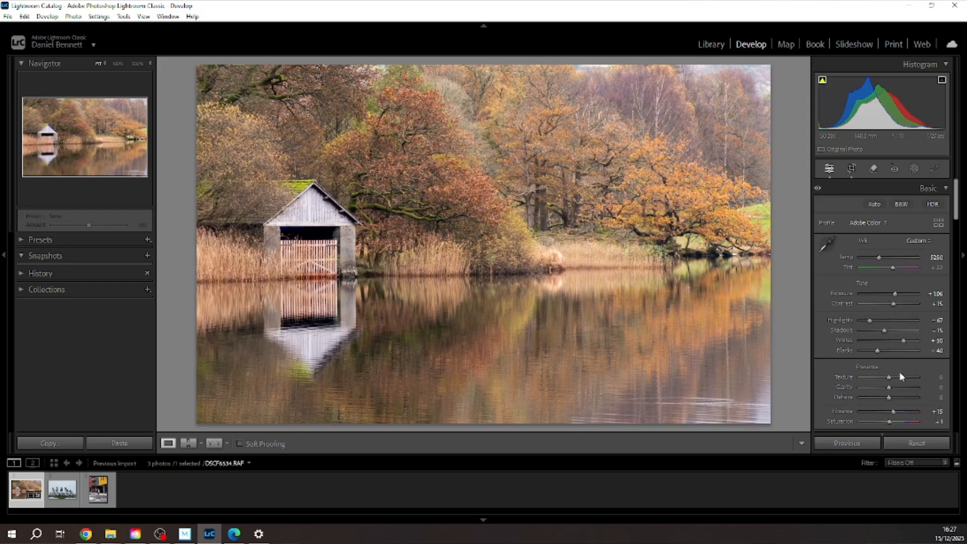
Set the presence adjustments to texture +15, clarity +15, dehaze +10 and saturation +11
{"action": "scroll", "coordinate": [902, 377], "scroll_direction": "down", "scroll_amount": 3}
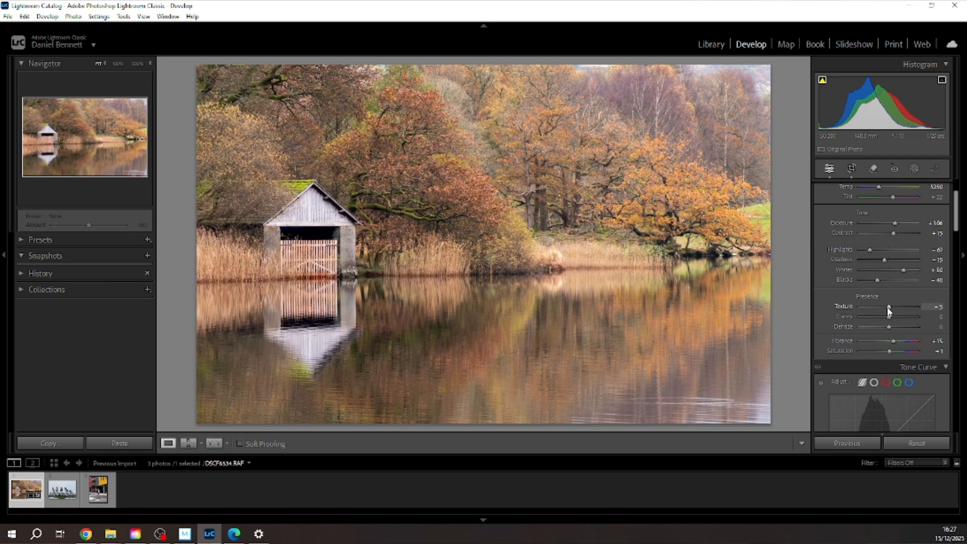
{"action": "scroll", "coordinate": [888, 309], "scroll_direction": "up", "scroll_amount": 3}
{"action": "scroll", "coordinate": [890, 317], "scroll_direction": "up", "scroll_amount": 1}
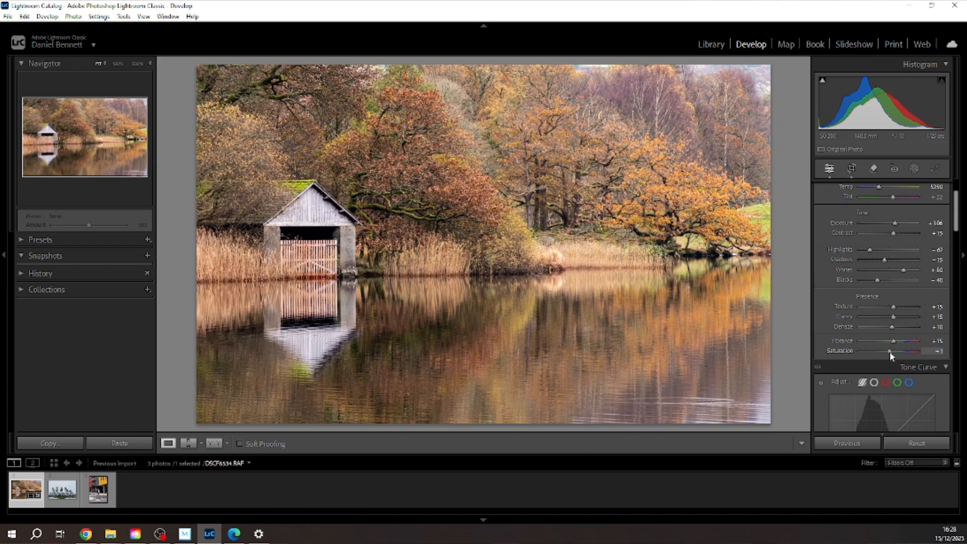
{"action": "left_click_drag", "start_coordinate": [890, 353], "coordinate": [891, 354]}
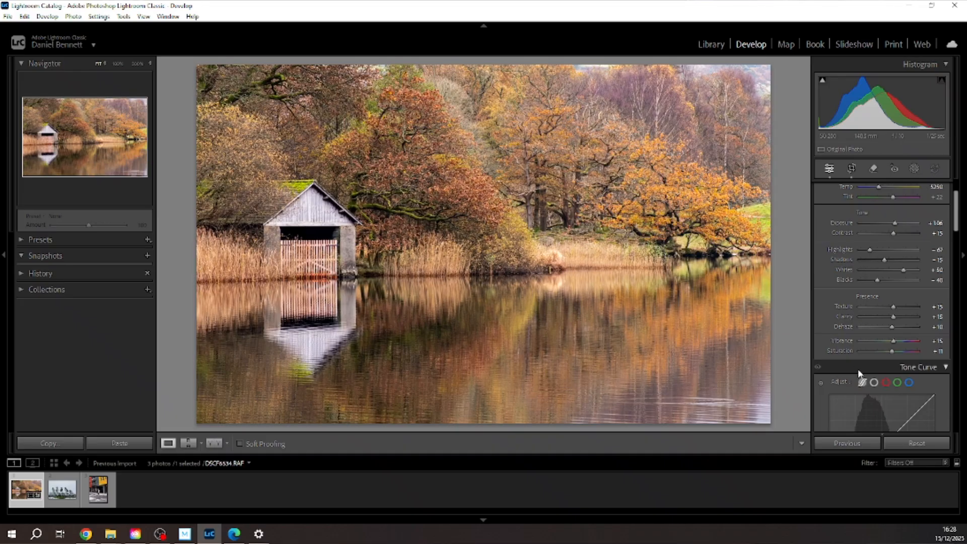
Shape the parametric tone curve with shadows at -19, lights at +10 and highlights at -23
{"action": "scroll", "coordinate": [862, 378], "scroll_direction": "down", "scroll_amount": 3}
{"action": "scroll", "coordinate": [839, 355], "scroll_direction": "down", "scroll_amount": 3}
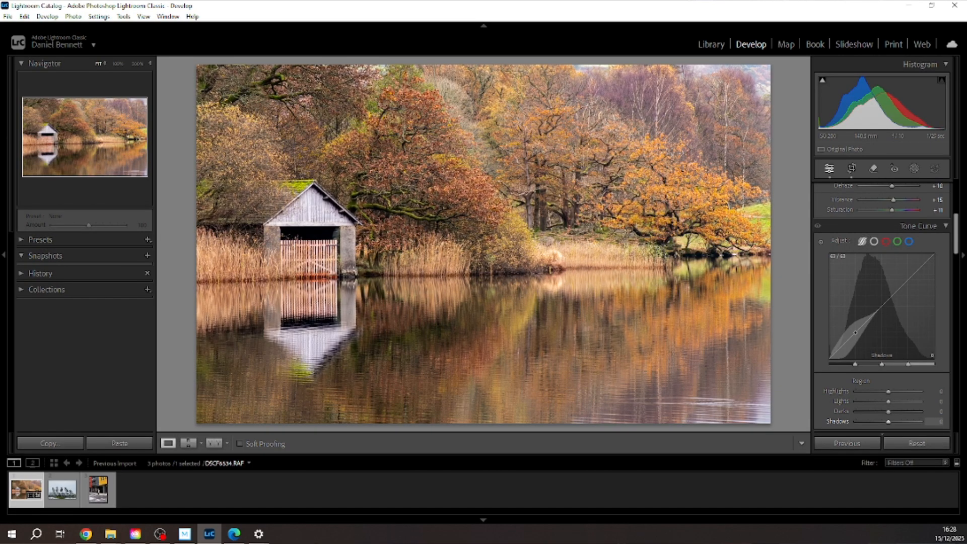
{"action": "left_click_drag", "start_coordinate": [855, 332], "coordinate": [855, 335]}
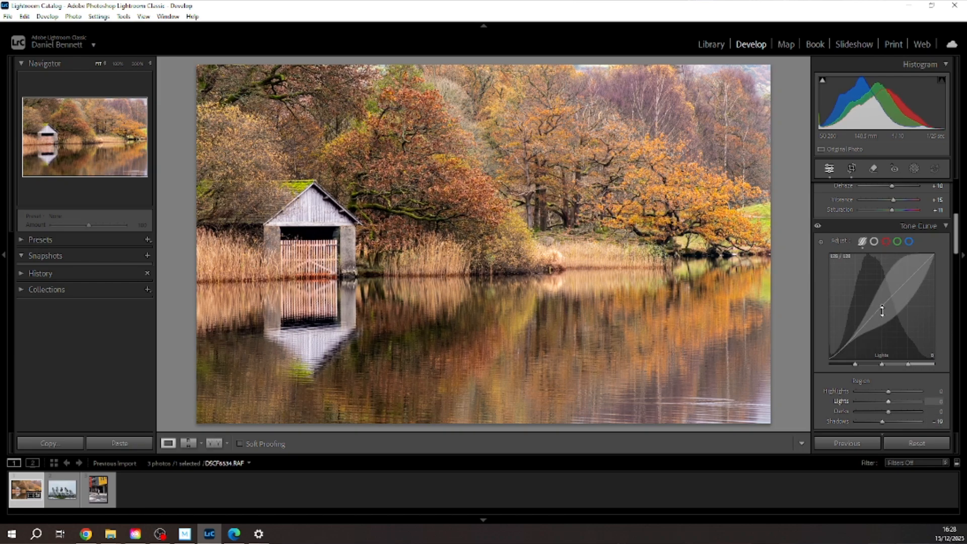
{"action": "left_click_drag", "start_coordinate": [882, 311], "coordinate": [882, 303]}
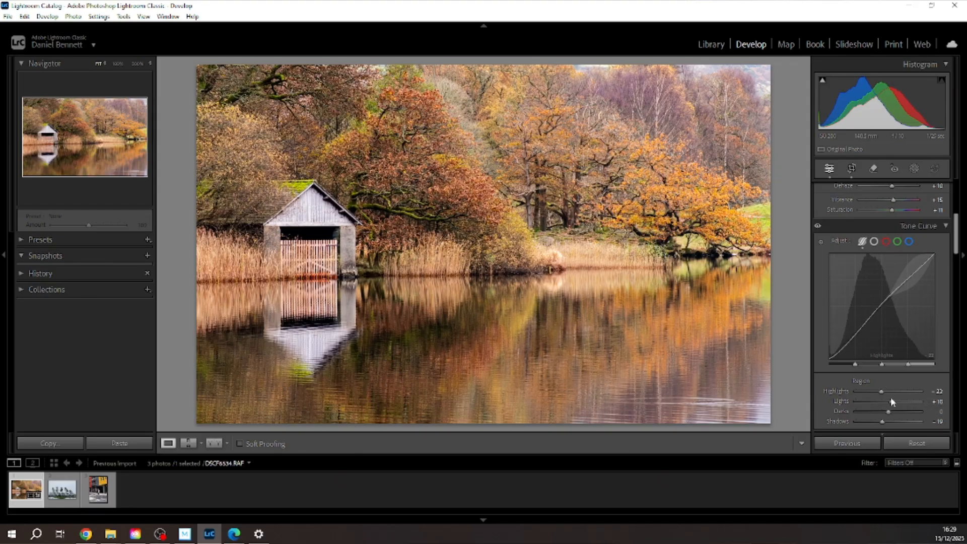
Try to sample the colour of the reeds along the far bank with the Point Color dropper
{"action": "scroll", "coordinate": [891, 398], "scroll_direction": "down", "scroll_amount": 5}
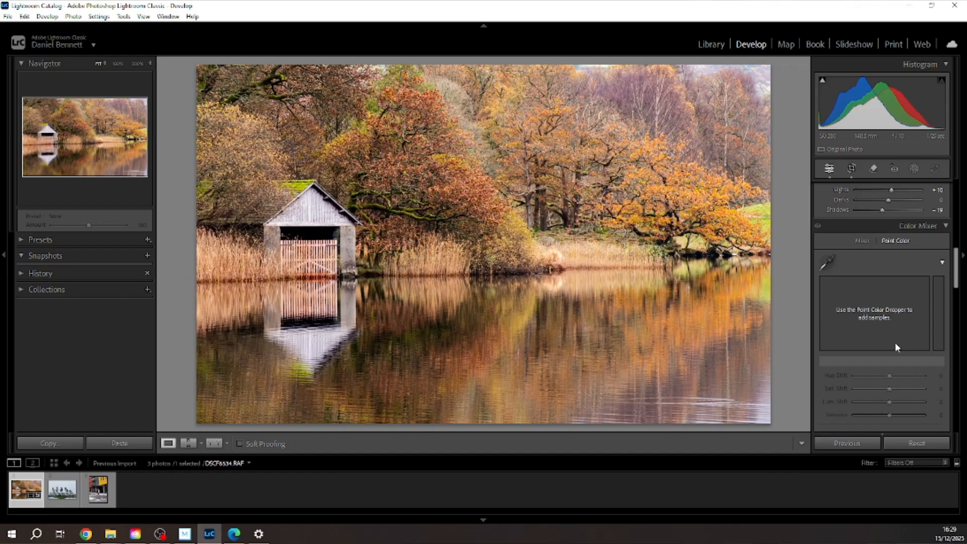
{"action": "scroll", "coordinate": [896, 342], "scroll_direction": "down", "scroll_amount": 3}
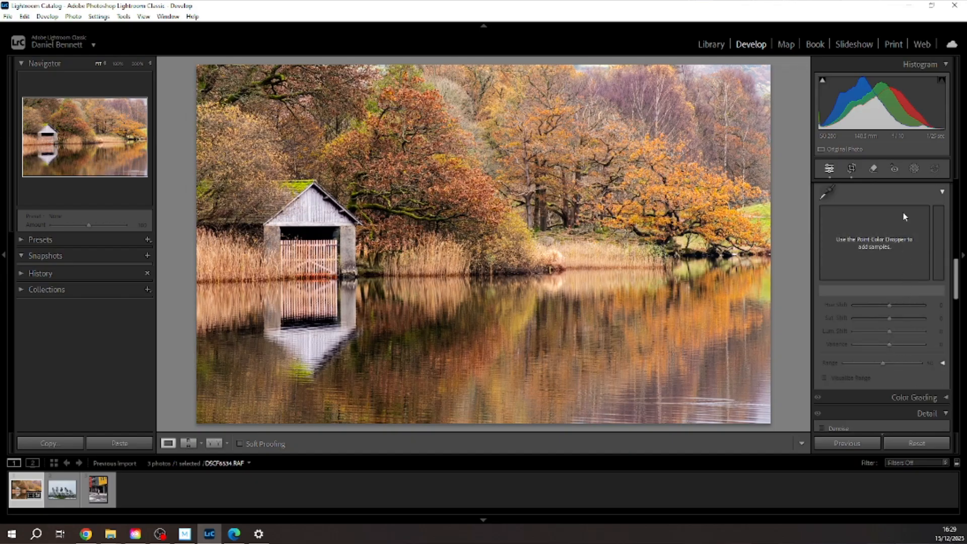
{"action": "left_click", "coordinate": [828, 193]}
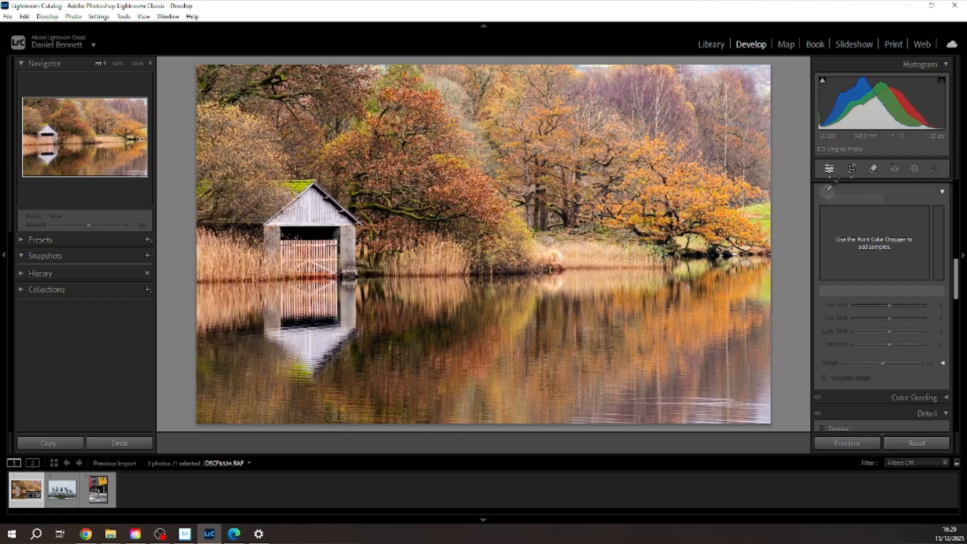
{"action": "left_click", "coordinate": [593, 241]}
{"action": "scroll", "coordinate": [890, 295], "scroll_direction": "down", "scroll_amount": 2}
{"action": "scroll", "coordinate": [889, 301], "scroll_direction": "down", "scroll_amount": 2}
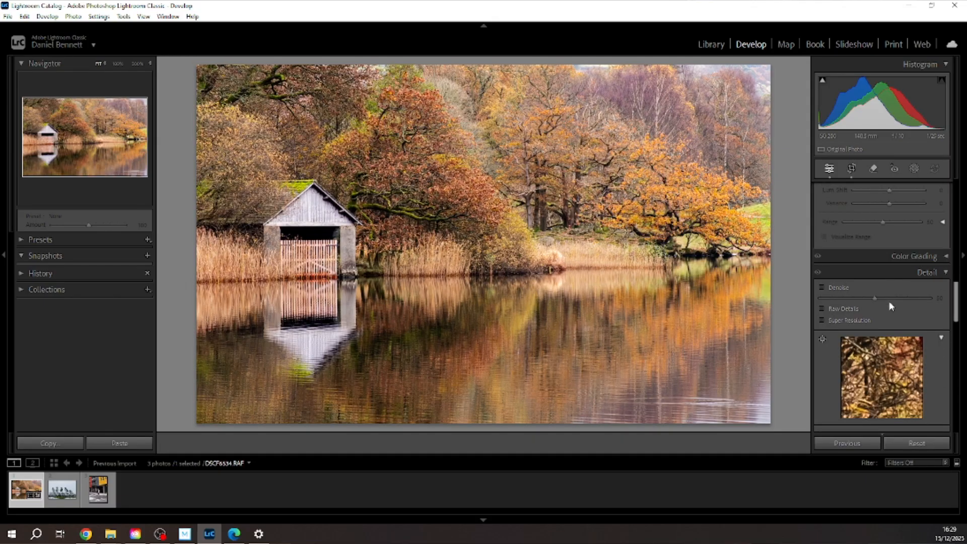
Review the Detail, Lens Corrections, Effects and Calibration settings of the boathouse photo, and return to the Basic adjustments
{"action": "scroll", "coordinate": [889, 301], "scroll_direction": "down", "scroll_amount": 4}
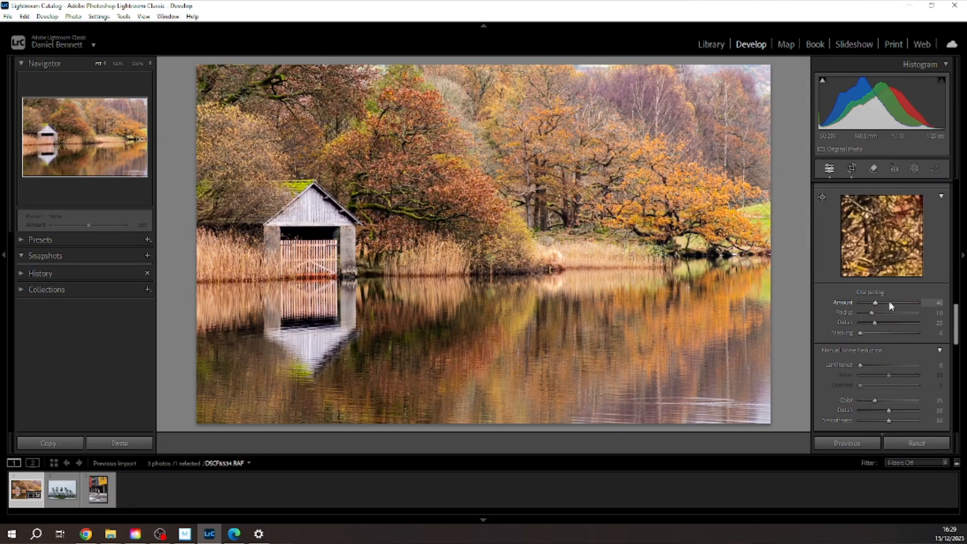
{"action": "scroll", "coordinate": [889, 300], "scroll_direction": "down", "scroll_amount": 2}
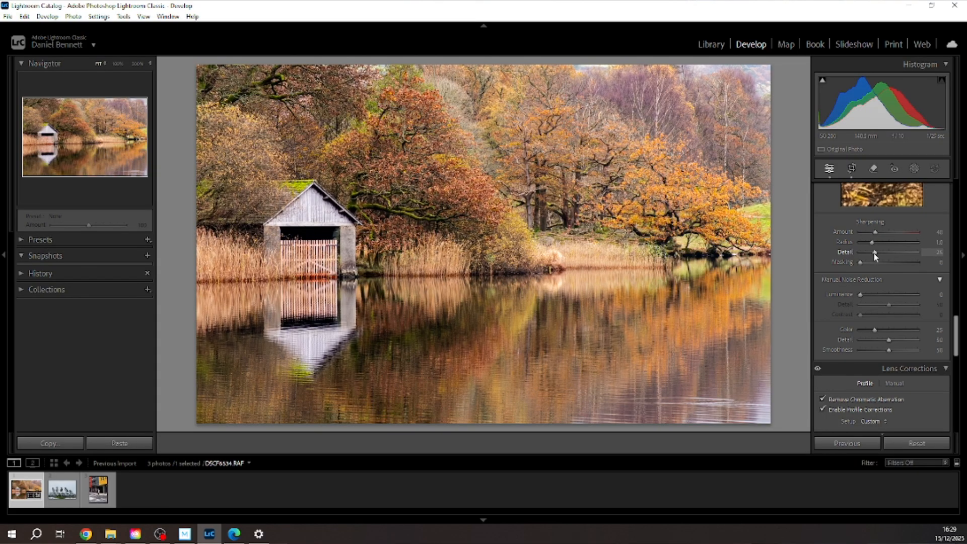
{"action": "scroll", "coordinate": [874, 253], "scroll_direction": "up", "scroll_amount": 5}
{"action": "scroll", "coordinate": [886, 346], "scroll_direction": "down", "scroll_amount": 3}
{"action": "scroll", "coordinate": [887, 348], "scroll_direction": "down", "scroll_amount": 2}
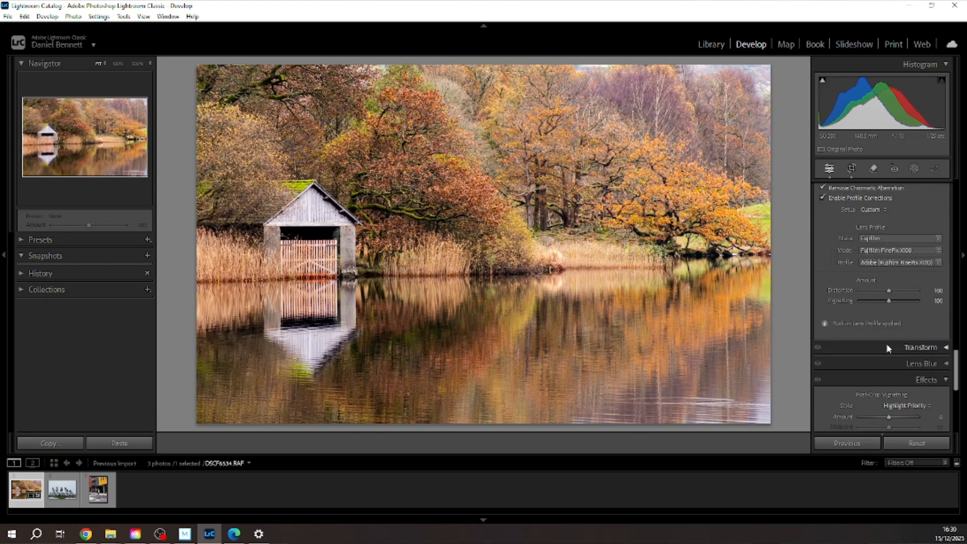
{"action": "scroll", "coordinate": [887, 348], "scroll_direction": "down", "scroll_amount": 3}
{"action": "scroll", "coordinate": [887, 347], "scroll_direction": "down", "scroll_amount": 3}
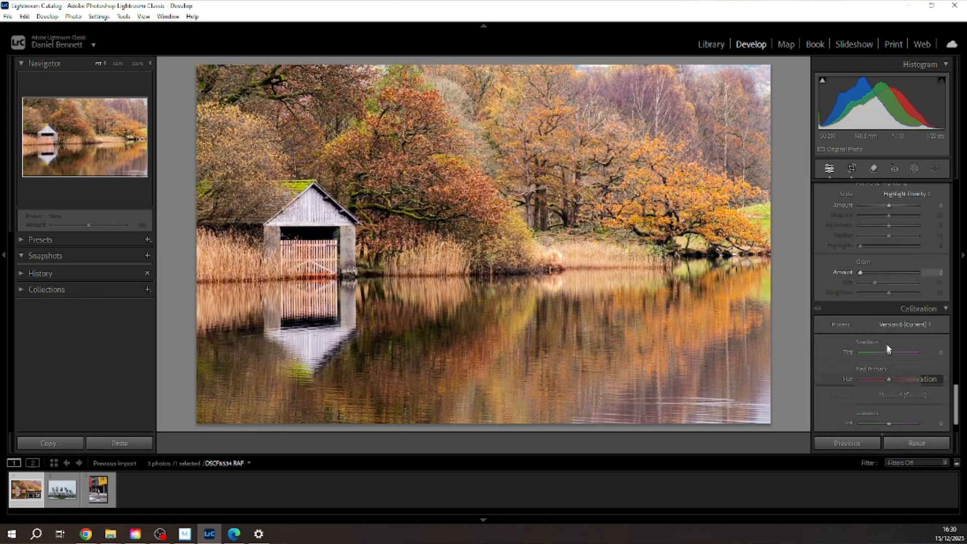
{"action": "scroll", "coordinate": [889, 349], "scroll_direction": "down", "scroll_amount": 1}
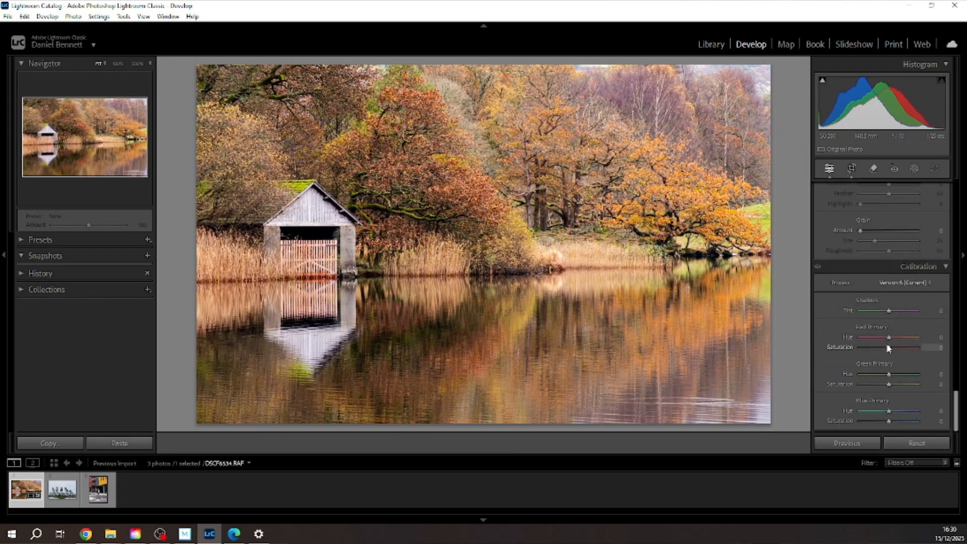
{"action": "scroll", "coordinate": [889, 350], "scroll_direction": "up", "scroll_amount": 4}
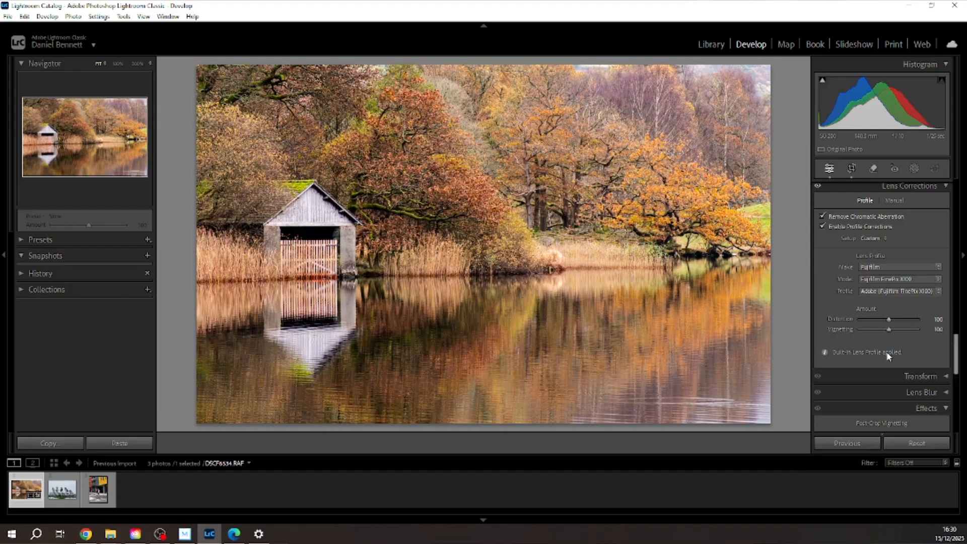
{"action": "scroll", "coordinate": [887, 348], "scroll_direction": "up", "scroll_amount": 8}
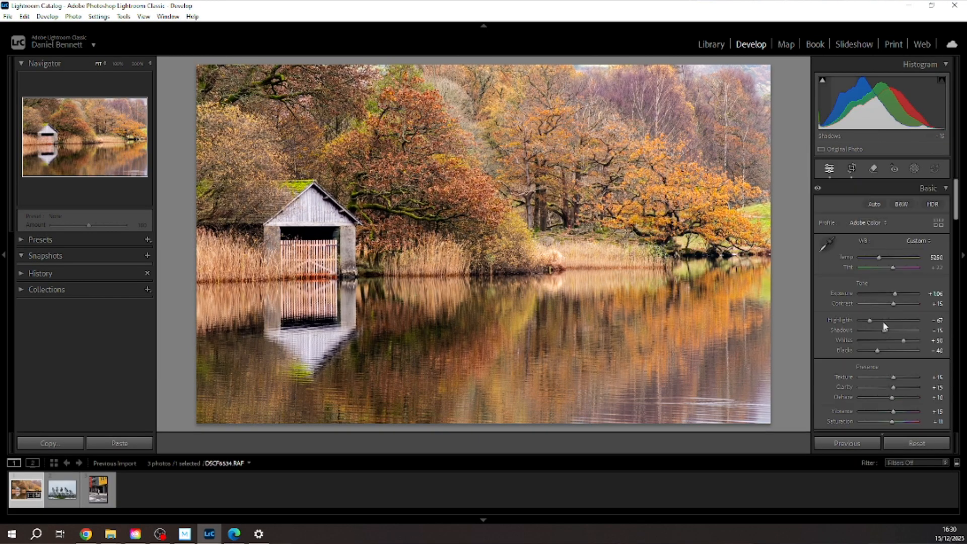
Add a radial gradient mask stretched and centred over the boathouse and its reflection, inverted to cover the surroundings
{"action": "left_click", "coordinate": [915, 169]}
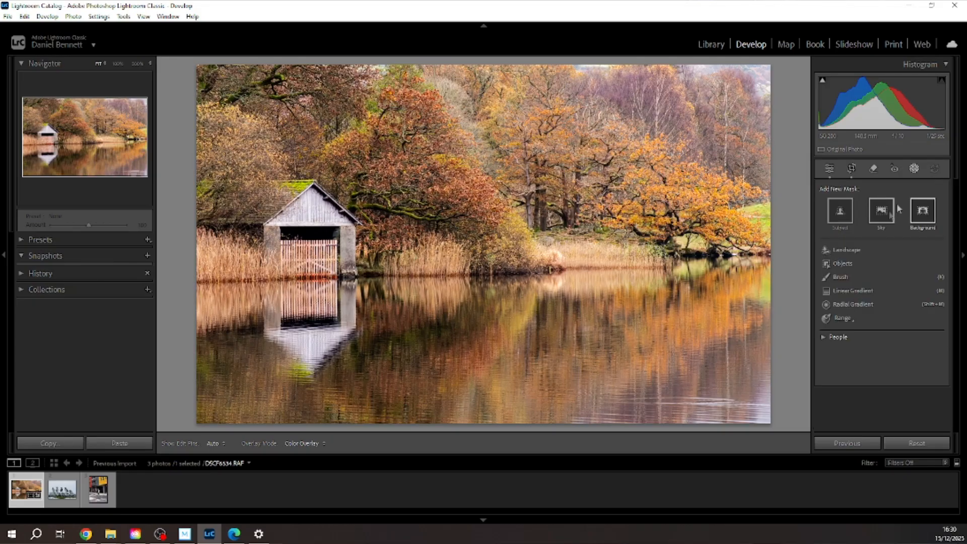
{"action": "left_click", "coordinate": [847, 304]}
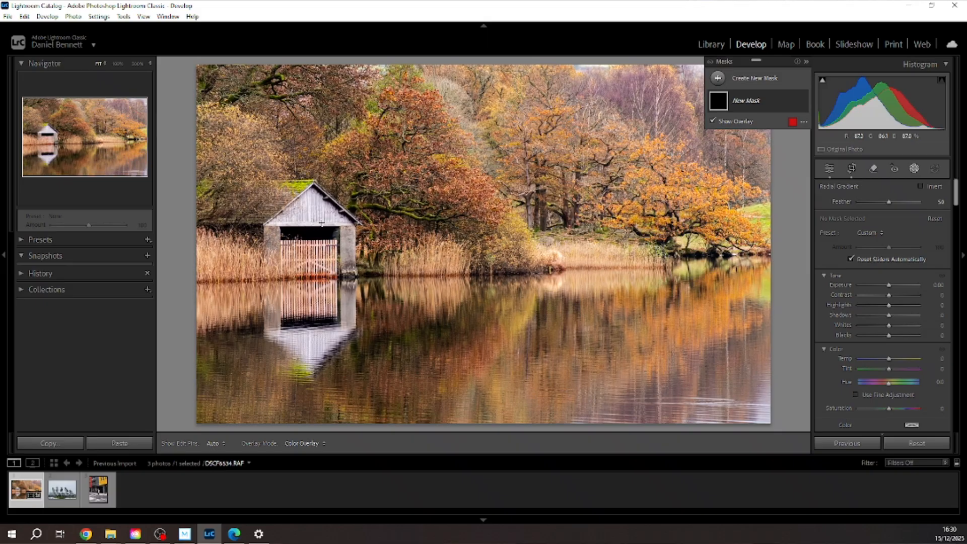
{"action": "left_click_drag", "start_coordinate": [322, 226], "coordinate": [428, 341]}
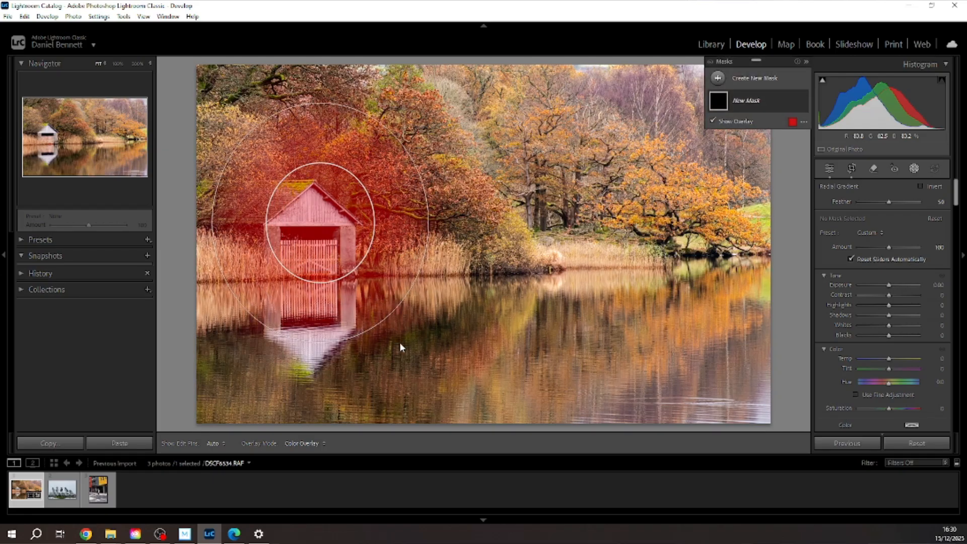
{"action": "left_click_drag", "start_coordinate": [320, 347], "coordinate": [320, 368]}
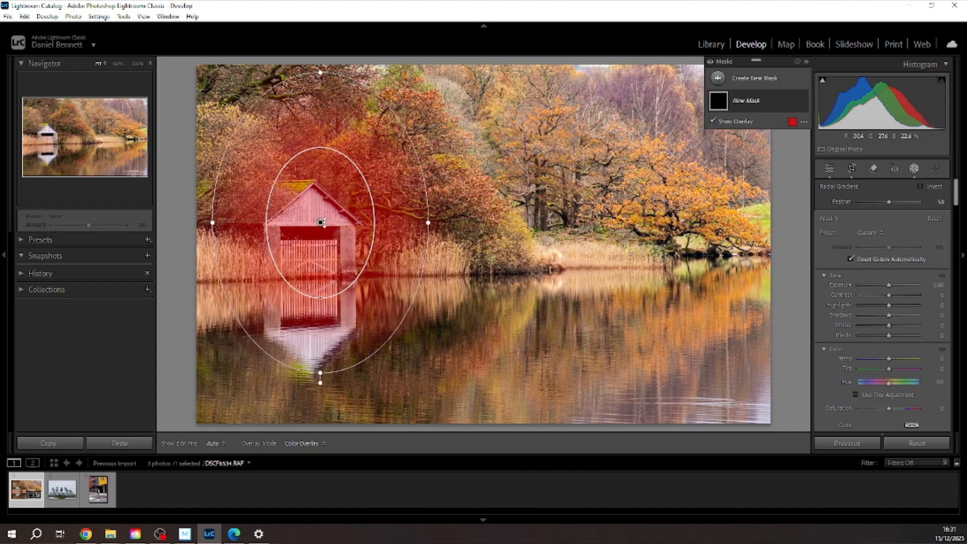
{"action": "left_click_drag", "start_coordinate": [314, 231], "coordinate": [311, 254]}
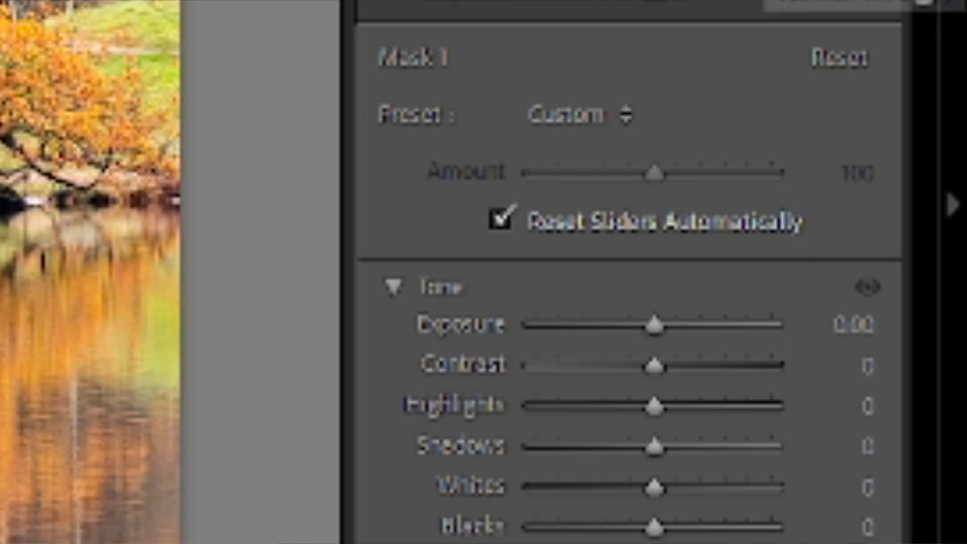
{"action": "key", "text": "o"}
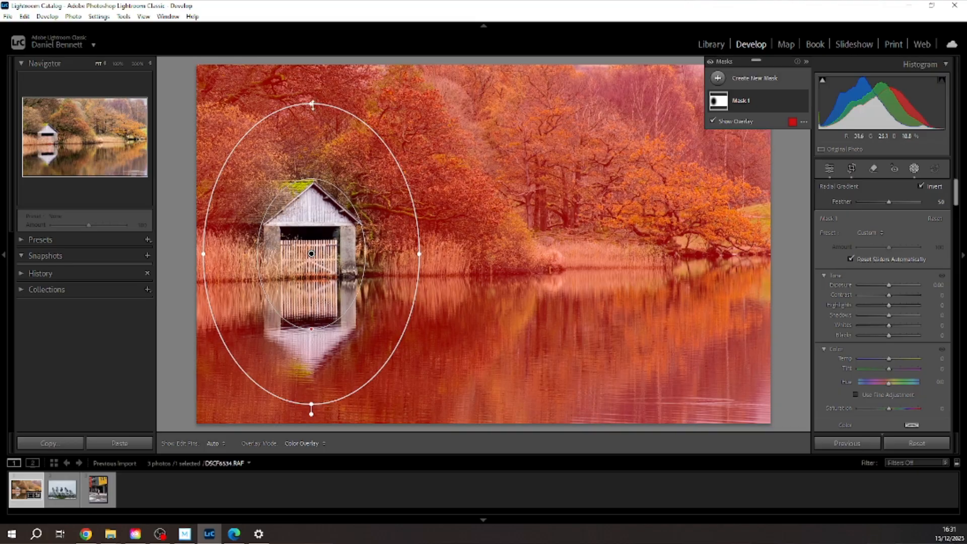
{"action": "left_click_drag", "start_coordinate": [311, 104], "coordinate": [311, 102]}
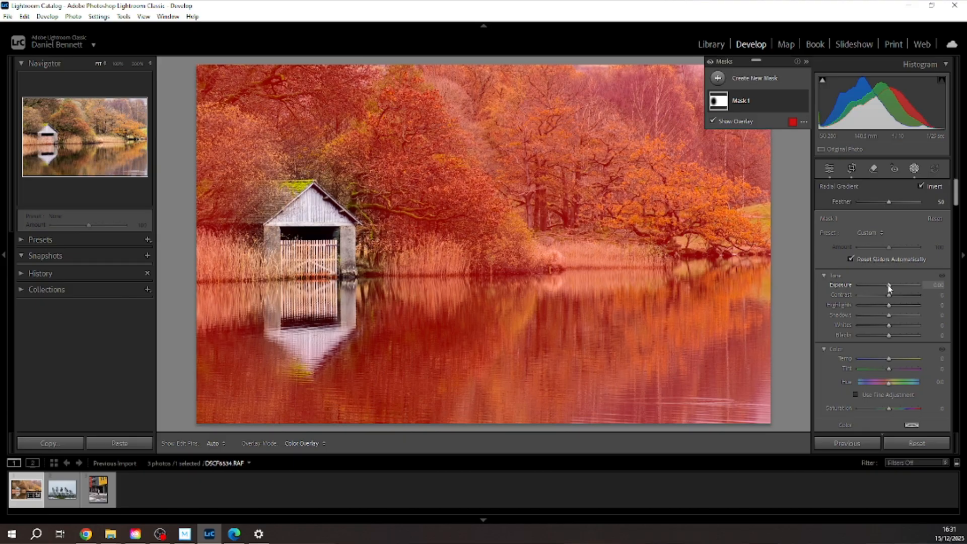
Darken the surroundings with the inverted mask's exposure, testing -0.50, -2.33 and -0.75 before raising it slightly
{"action": "left_click_drag", "start_coordinate": [888, 286], "coordinate": [887, 286]}
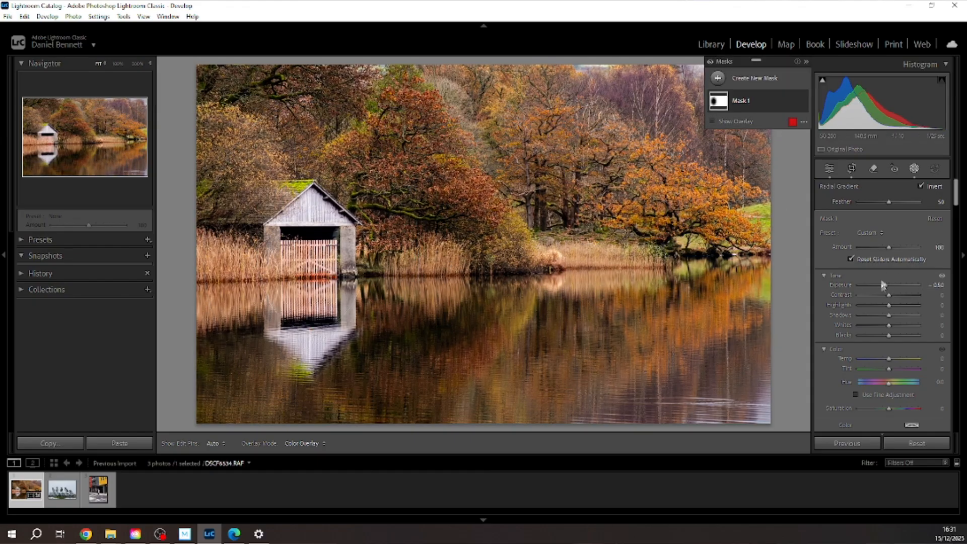
{"action": "left_click_drag", "start_coordinate": [887, 289], "coordinate": [872, 283]}
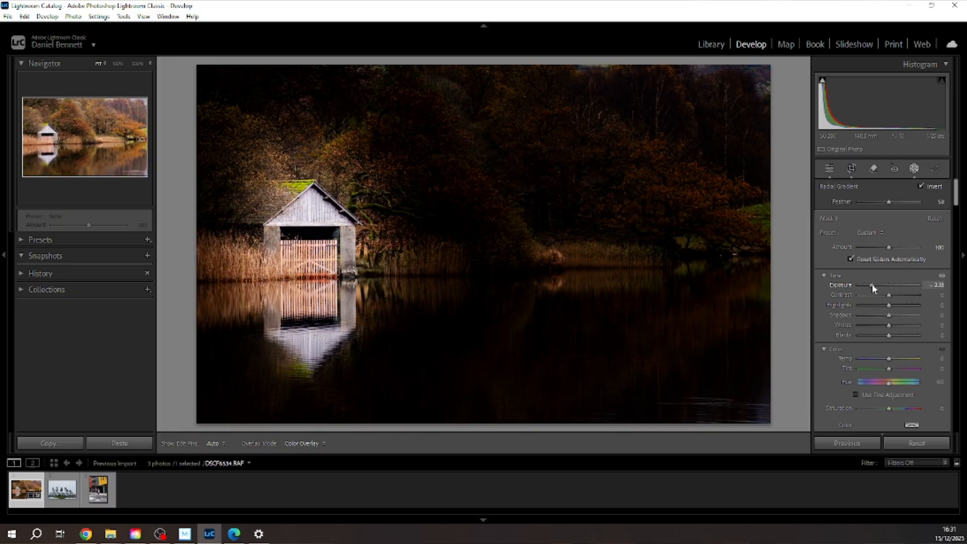
{"action": "left_click_drag", "start_coordinate": [871, 283], "coordinate": [883, 288]}
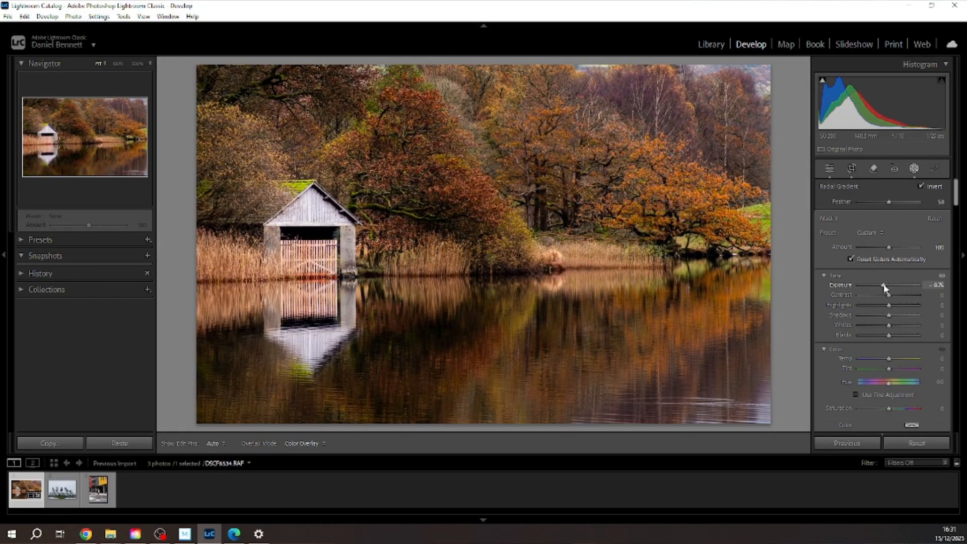
{"action": "left_click_drag", "start_coordinate": [885, 288], "coordinate": [886, 288]}
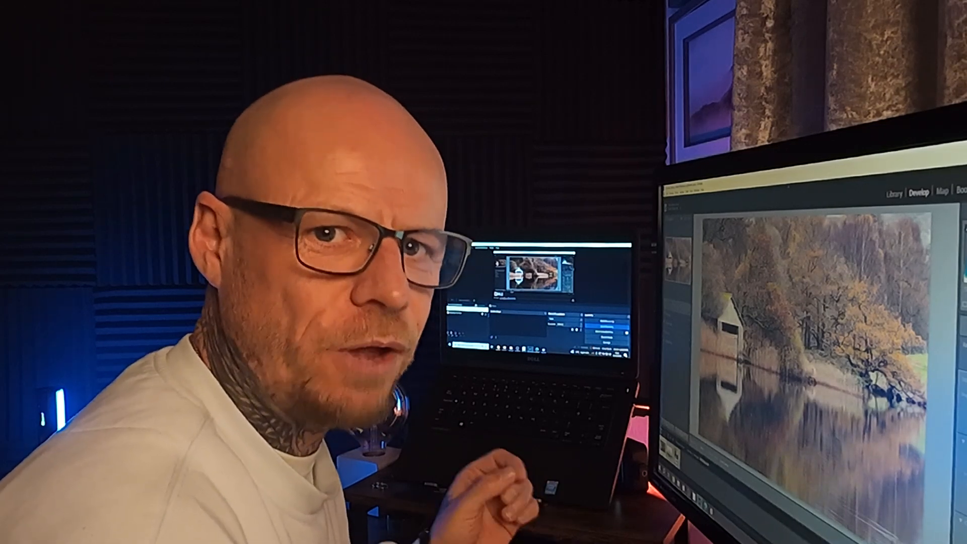
Leave masking, compare the boathouse edit side by side in before and after views, and return to the single-image view
{"action": "key", "text": "shift+w"}
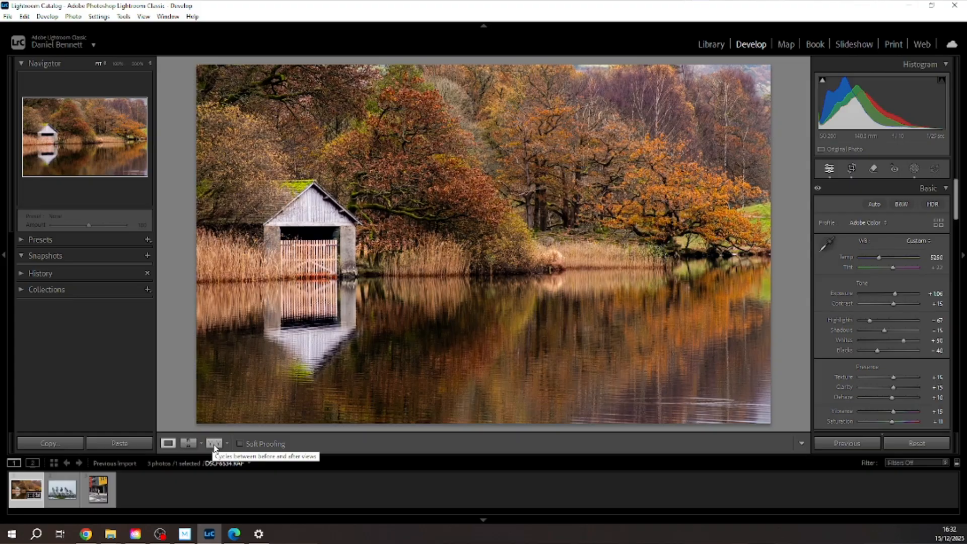
{"action": "left_click", "coordinate": [409, 277]}
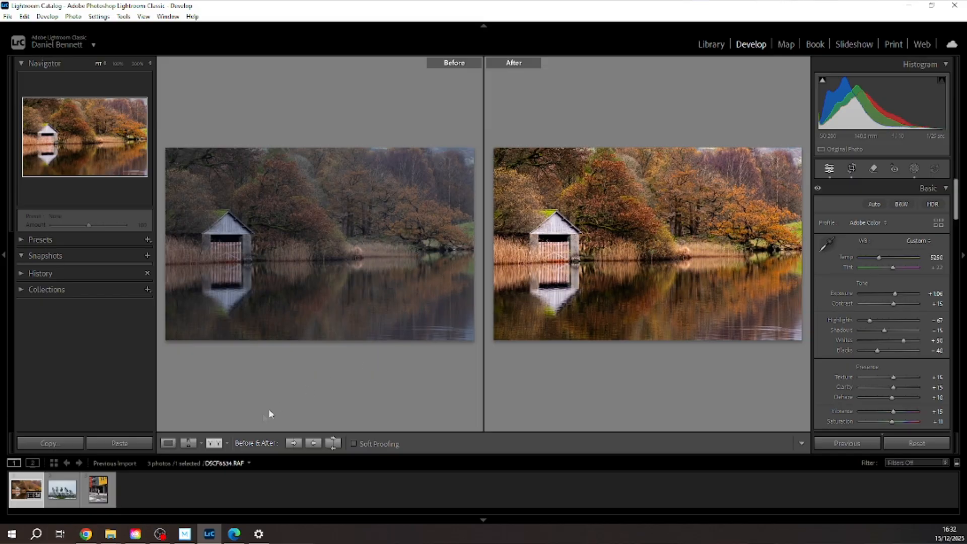
{"action": "left_click", "coordinate": [168, 444]}
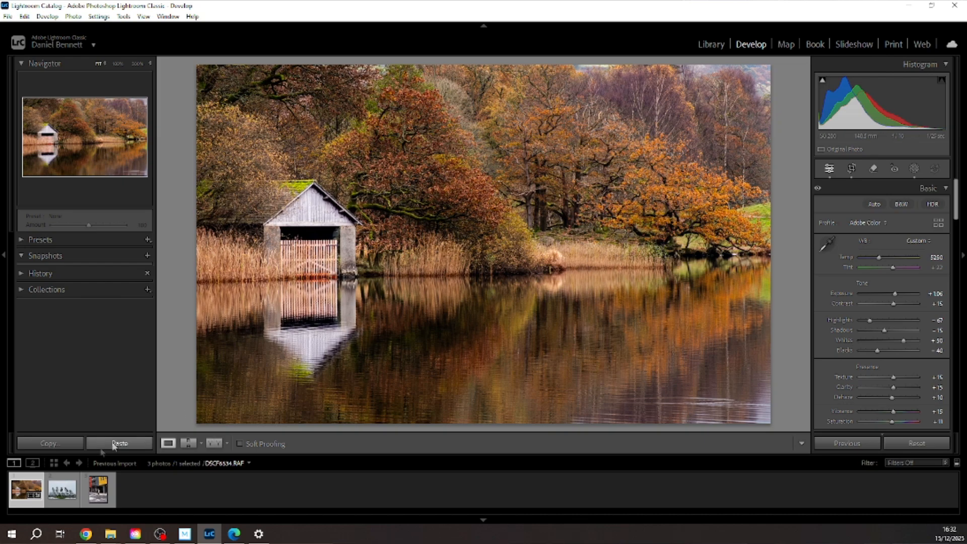
Open the photo of the five puffins for cropping and unlock the crop's aspect ratio
{"action": "left_click", "coordinate": [58, 492]}
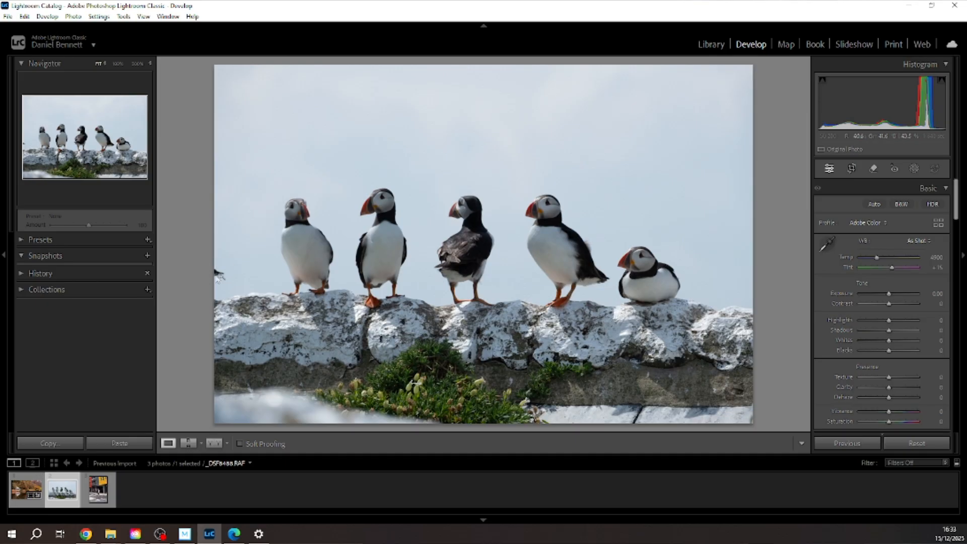
{"action": "left_click", "coordinate": [852, 169]}
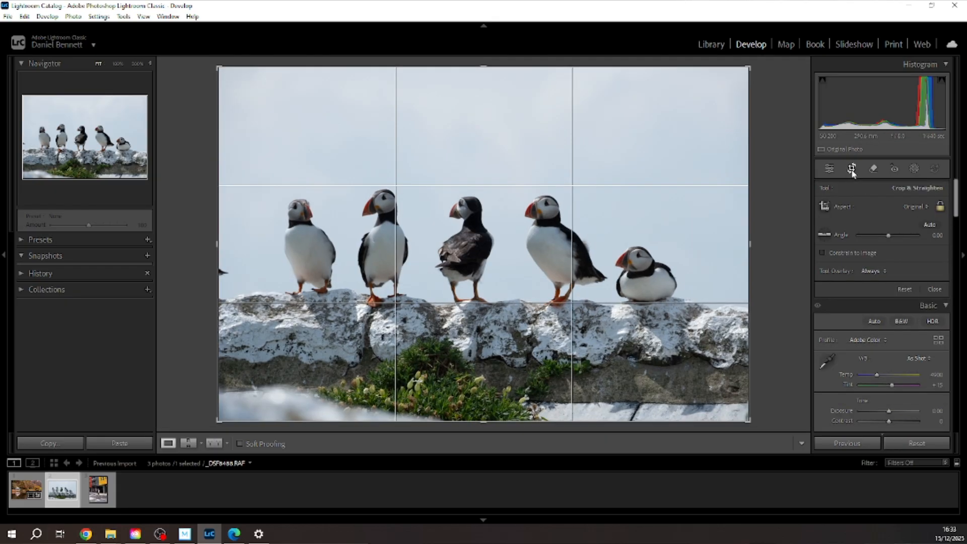
{"action": "left_click", "coordinate": [931, 226]}
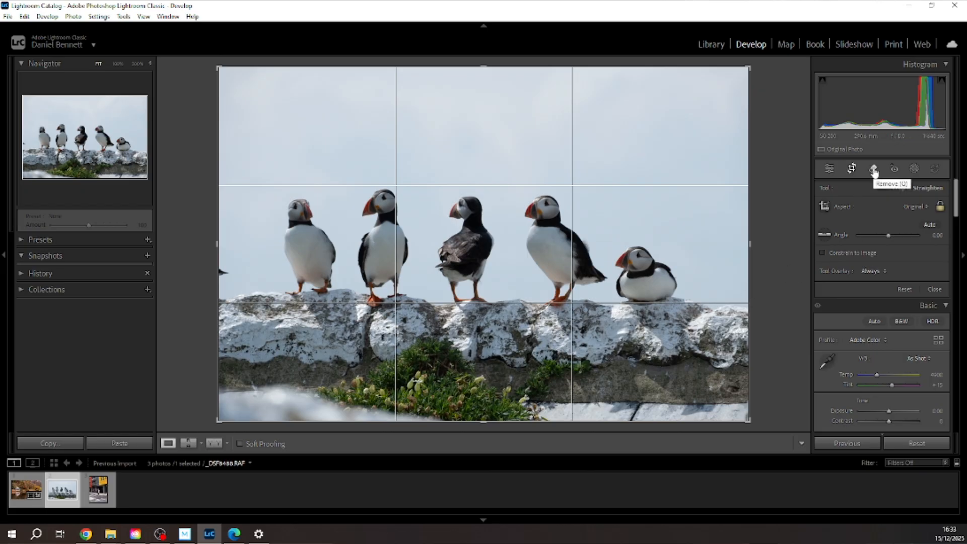
{"action": "left_click", "coordinate": [940, 207]}
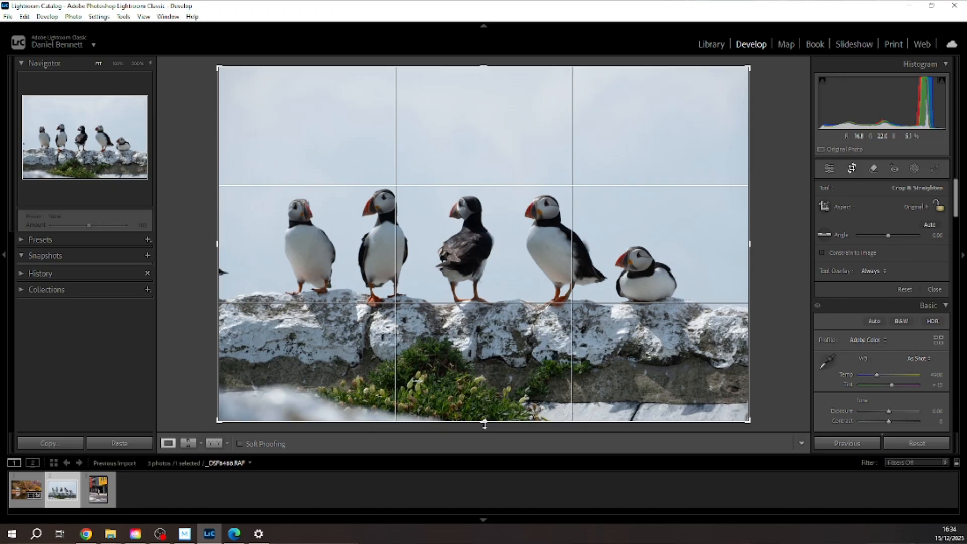
Crop the puffin photo to a panorama, trimming the lower wall, both sides and the upper sky, and apply the crop
{"action": "left_click_drag", "start_coordinate": [484, 422], "coordinate": [484, 382]}
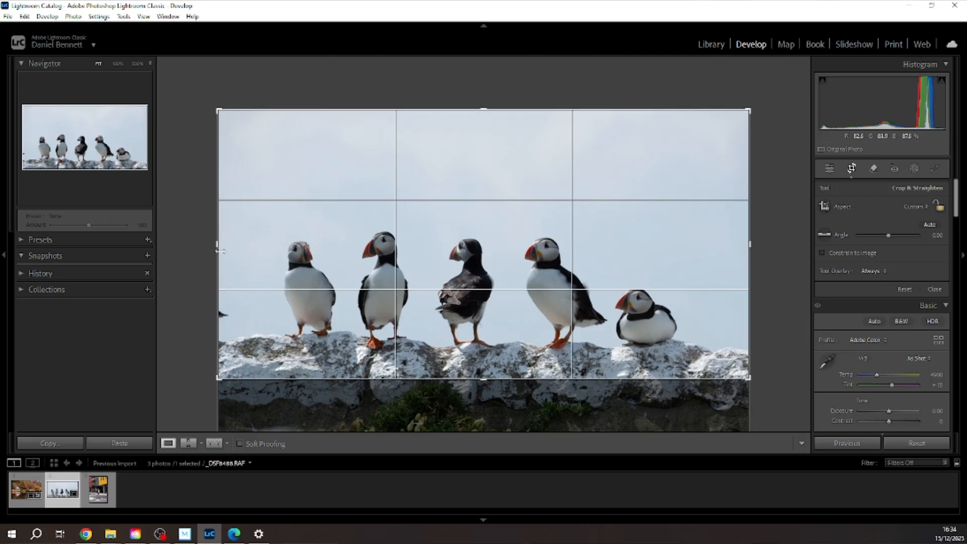
{"action": "left_click_drag", "start_coordinate": [217, 247], "coordinate": [225, 248]}
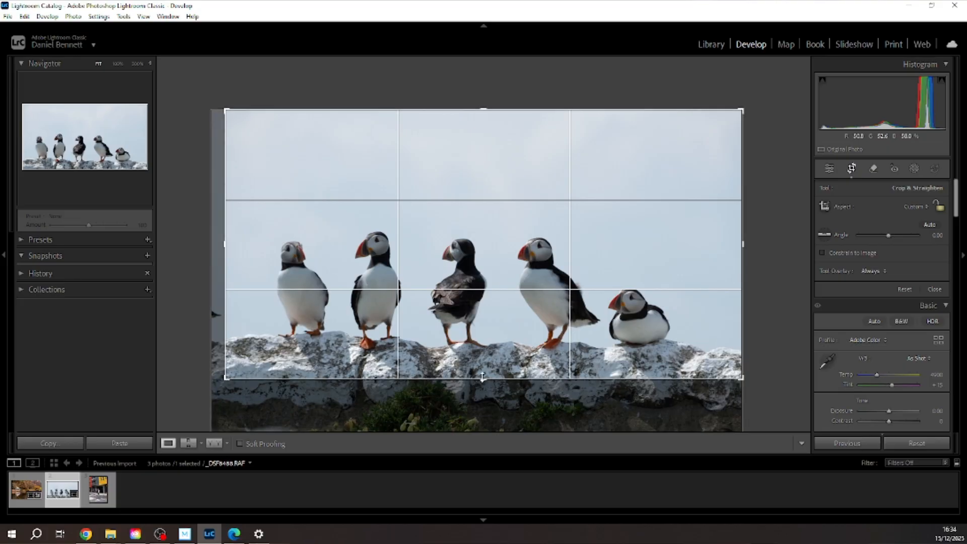
{"action": "left_click_drag", "start_coordinate": [483, 377], "coordinate": [483, 374]}
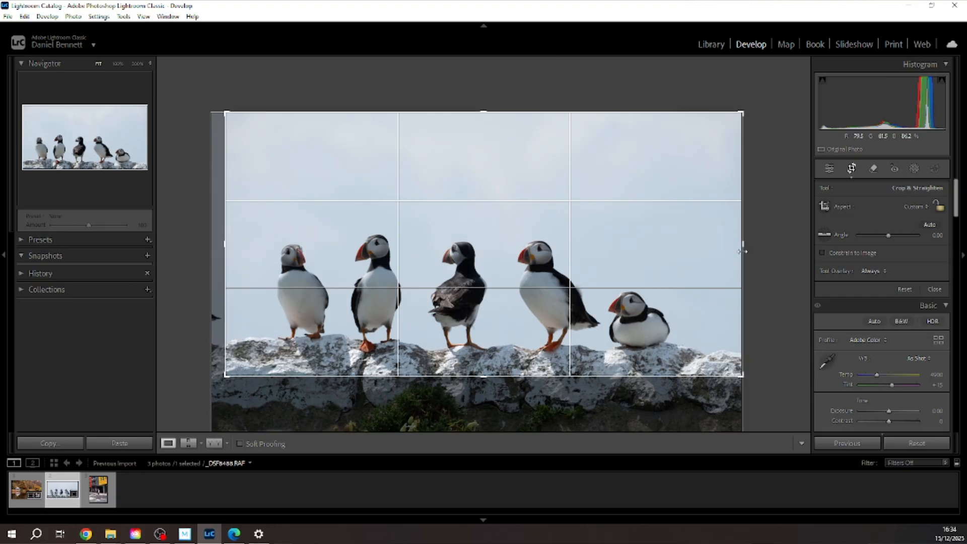
{"action": "left_click_drag", "start_coordinate": [742, 246], "coordinate": [730, 245]}
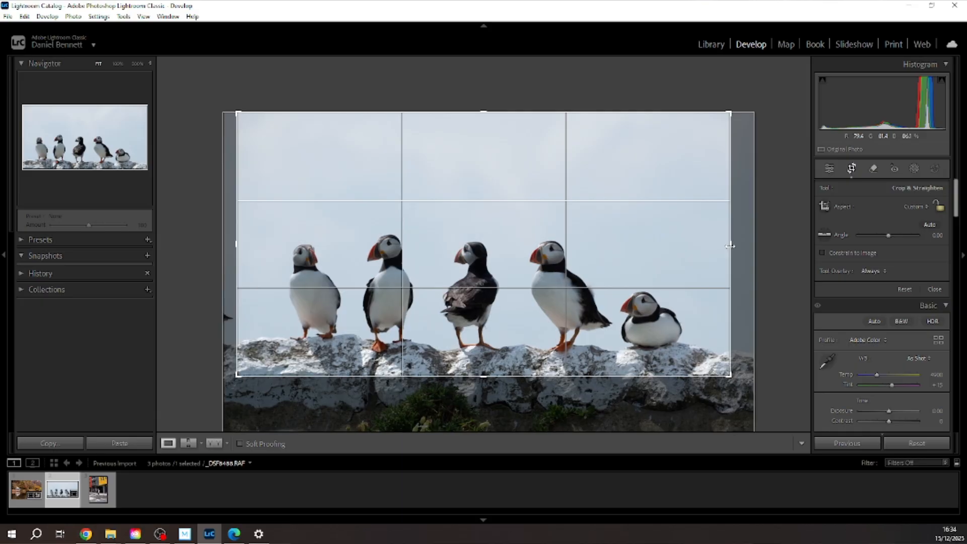
{"action": "left_click_drag", "start_coordinate": [481, 115], "coordinate": [482, 146]}
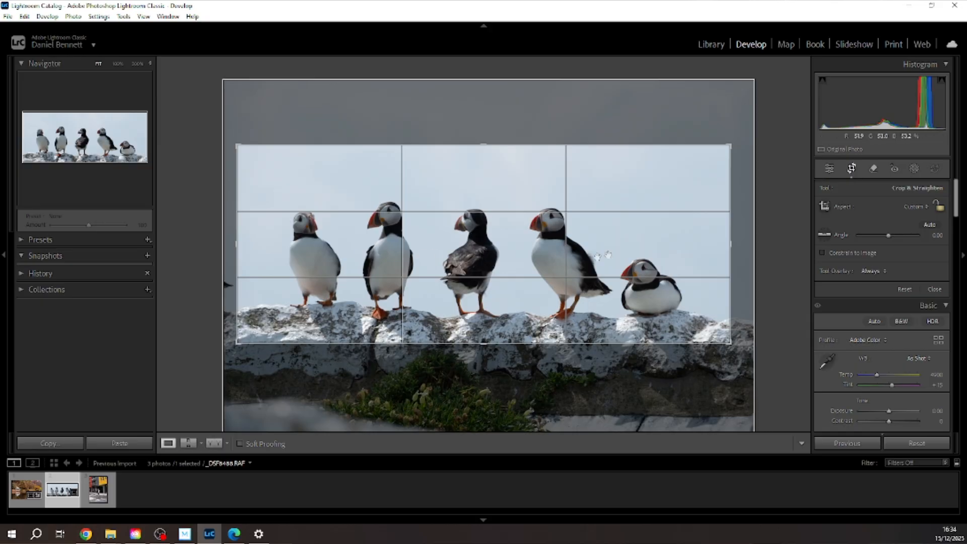
{"action": "left_click", "coordinate": [830, 171]}
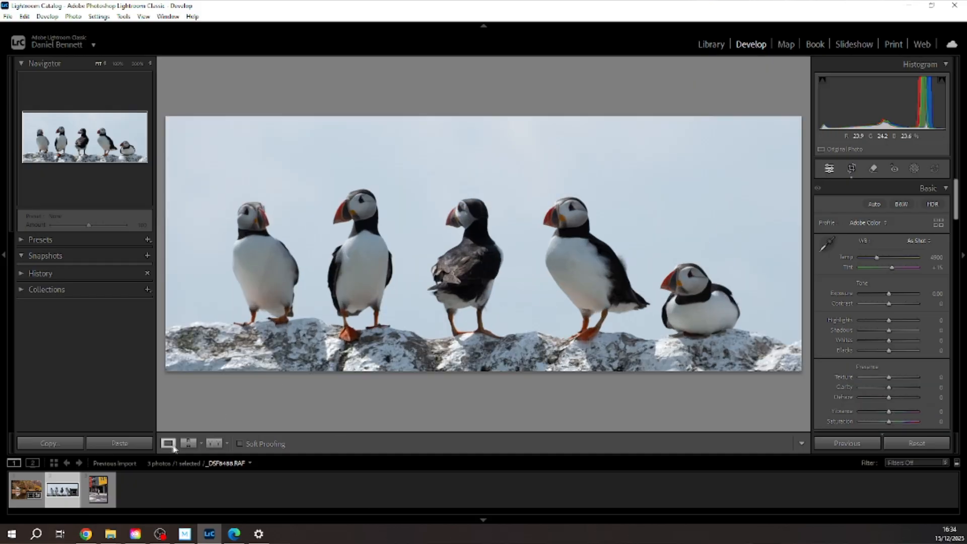
Compare the cropped puffin photo in the side-by-side, stacked and horizontally split before and after views
{"action": "left_click", "coordinate": [214, 443]}
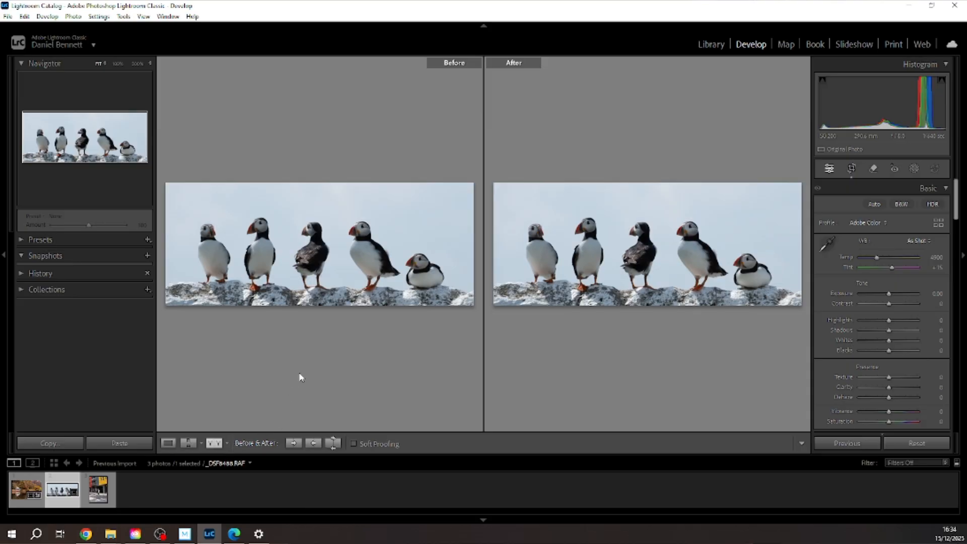
{"action": "left_click", "coordinate": [215, 443]}
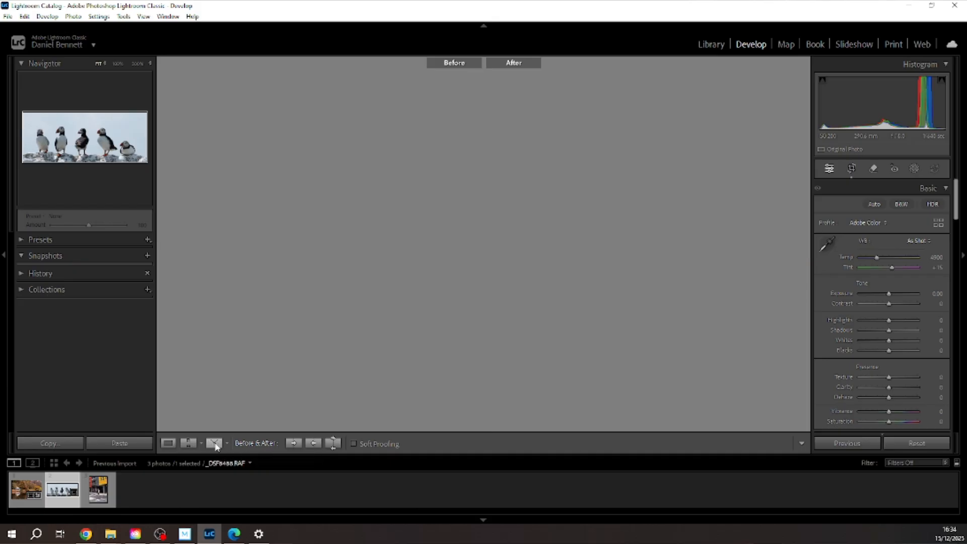
{"action": "left_click", "coordinate": [214, 443]}
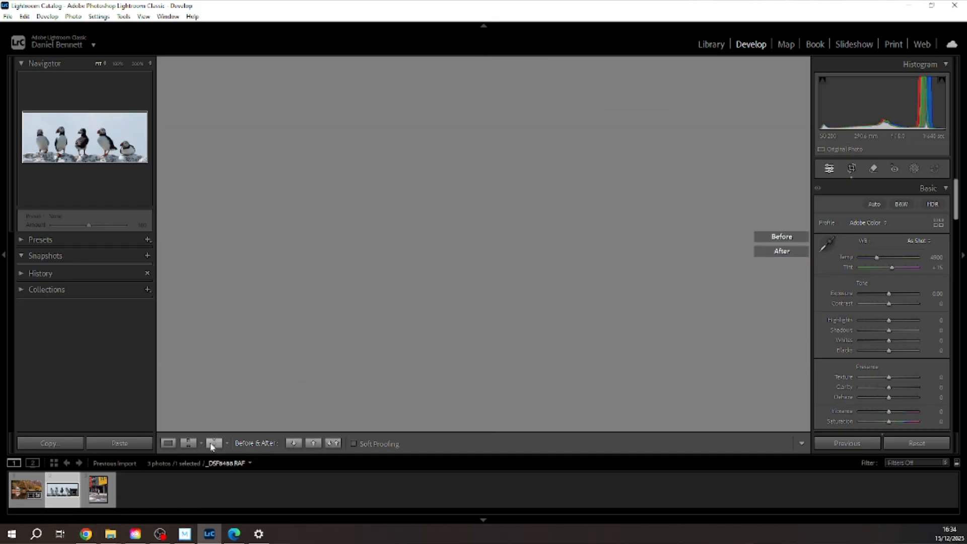
{"action": "left_click", "coordinate": [214, 443]}
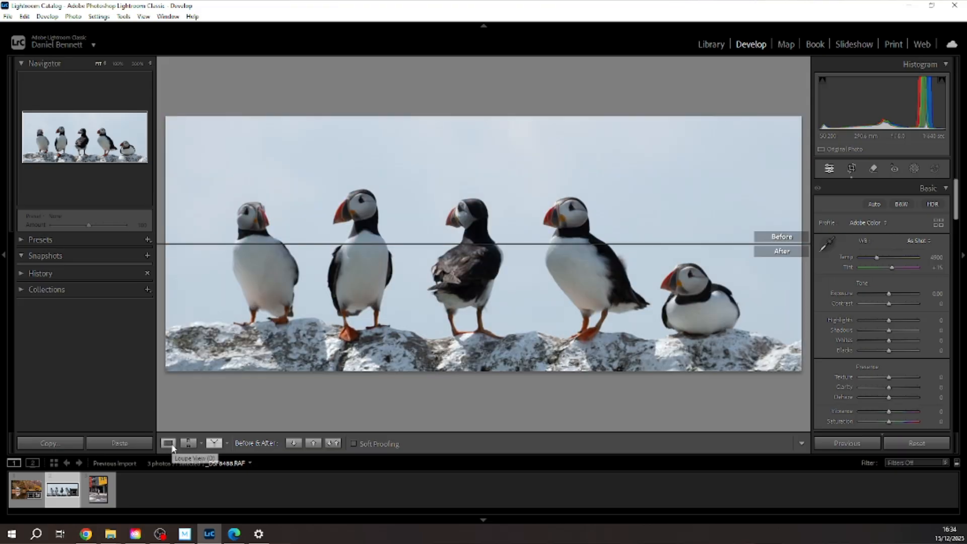
In the single-image view, apply automatic tone adjustments to the puffin photo and set its white balance temperature to 5150
{"action": "left_click", "coordinate": [169, 443]}
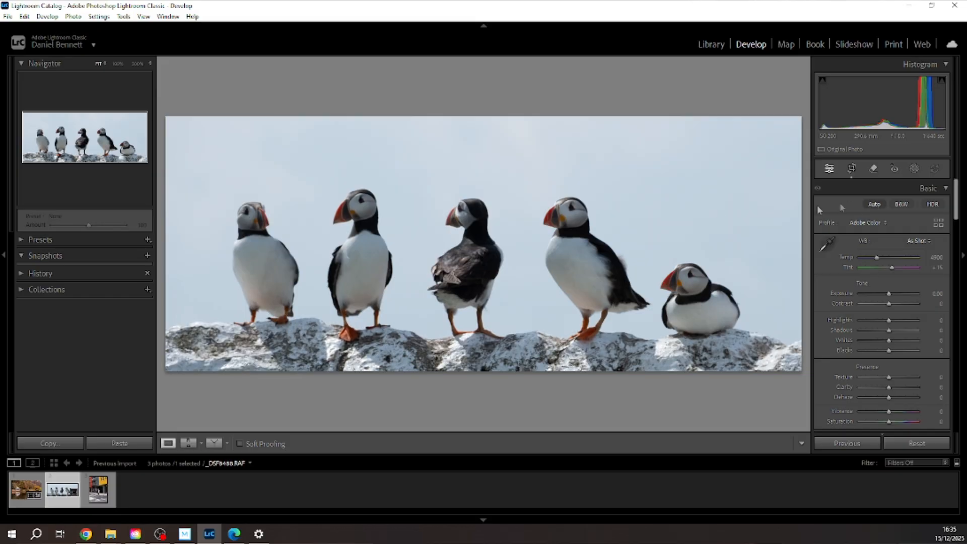
{"action": "key", "text": "ctrl+u"}
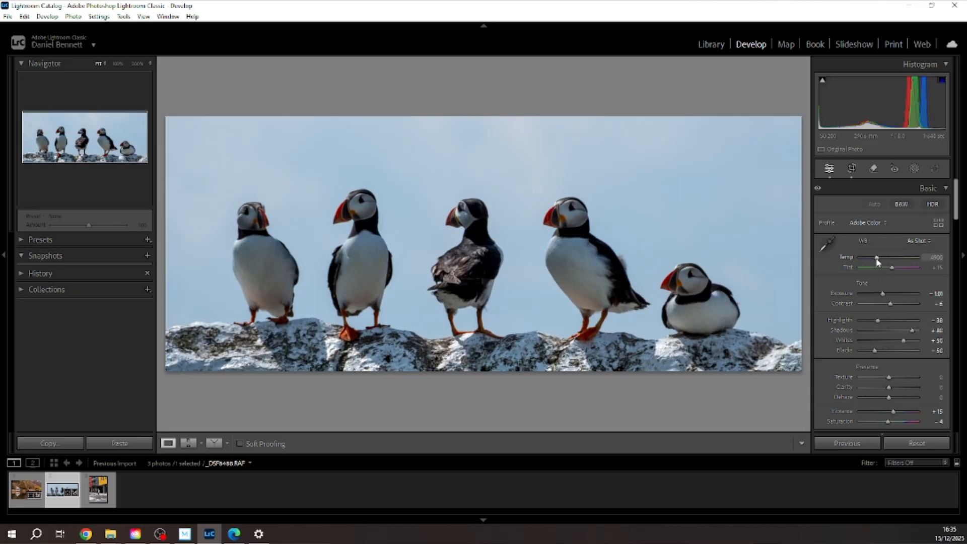
{"action": "left_click_drag", "start_coordinate": [877, 261], "coordinate": [878, 262]}
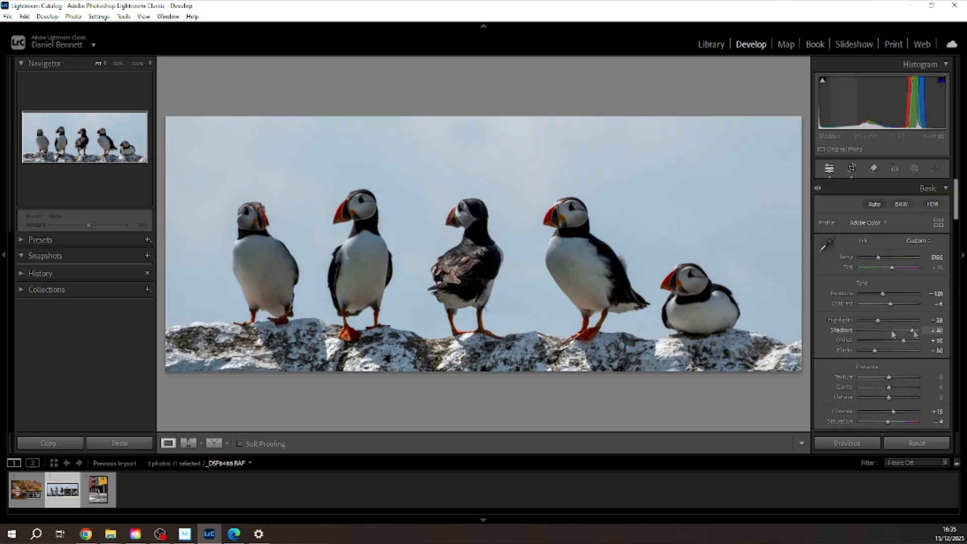
Set Shadows to +100, Blacks to −25, Exposure to −0.61, Highlights to −53, Texture and Clarity to +15, and Dehaze to +10
{"action": "left_click_drag", "start_coordinate": [913, 331], "coordinate": [926, 331]}
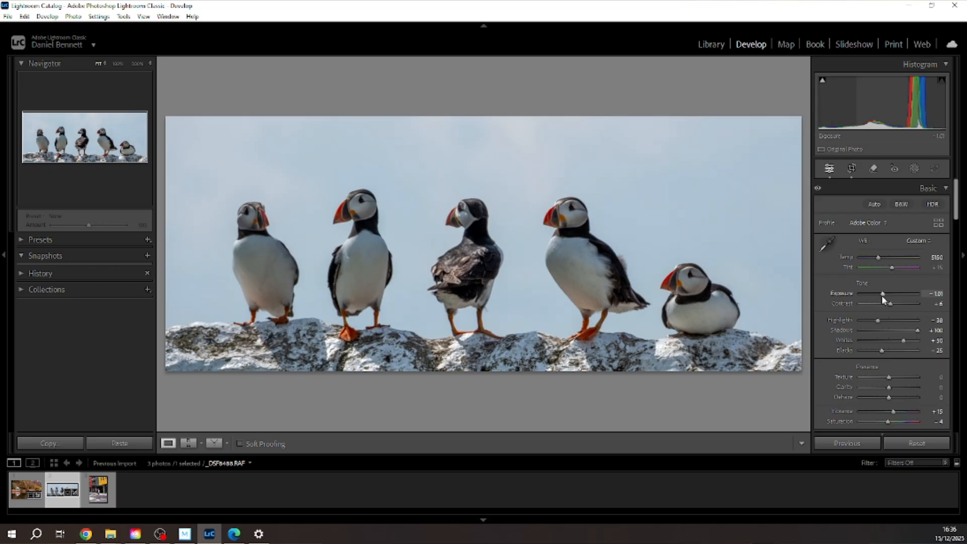
{"action": "scroll", "coordinate": [883, 294], "scroll_direction": "up", "scroll_amount": 1}
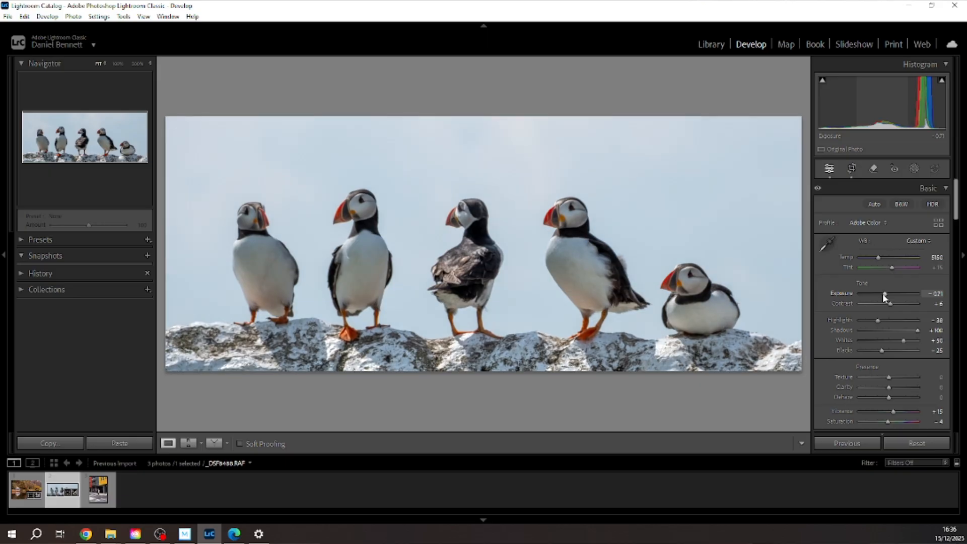
{"action": "scroll", "coordinate": [883, 294], "scroll_direction": "up", "scroll_amount": 1}
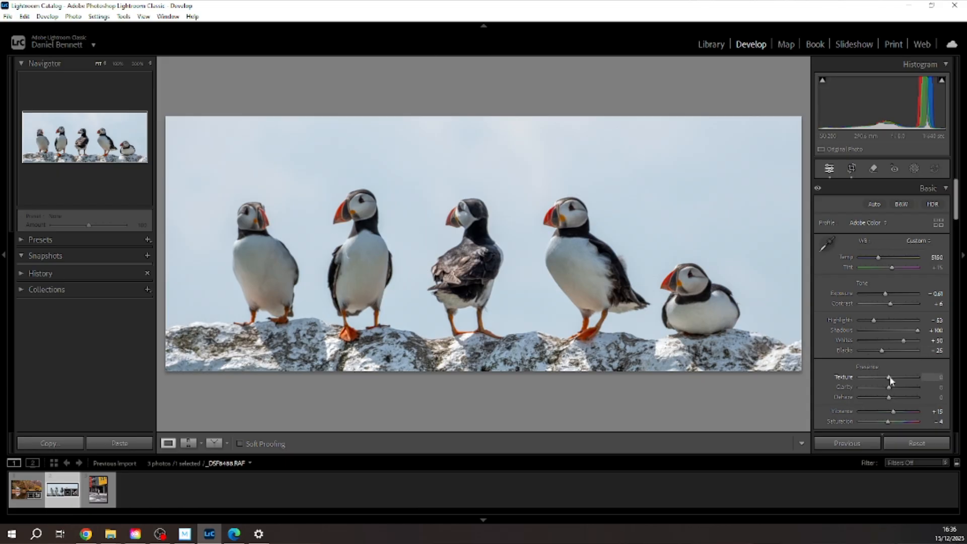
{"action": "left_click_drag", "start_coordinate": [890, 375], "coordinate": [894, 379]}
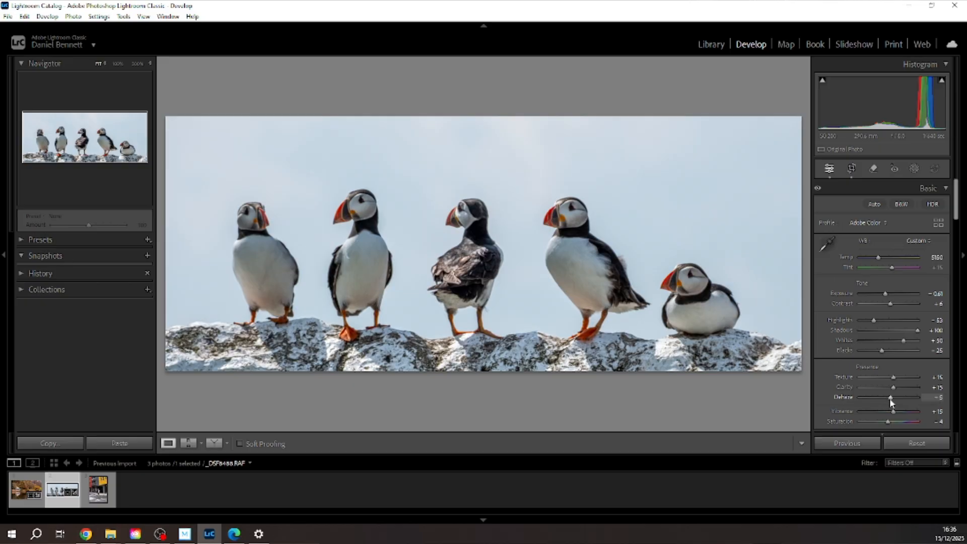
{"action": "left_click_drag", "start_coordinate": [890, 400], "coordinate": [891, 401]}
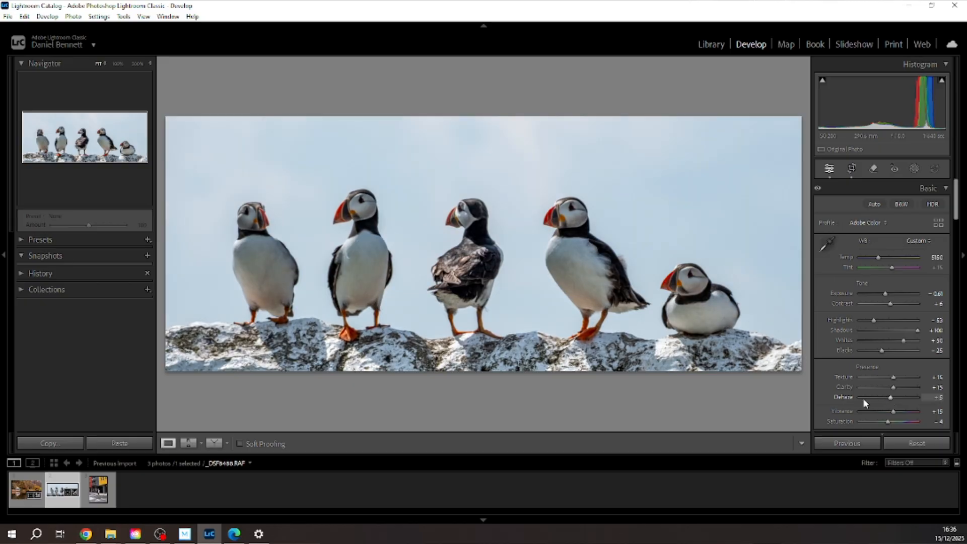
Enable lens profile corrections for the puffin photo and choose Fujifilm as the lens make
{"action": "scroll", "coordinate": [853, 413], "scroll_direction": "down", "scroll_amount": 10}
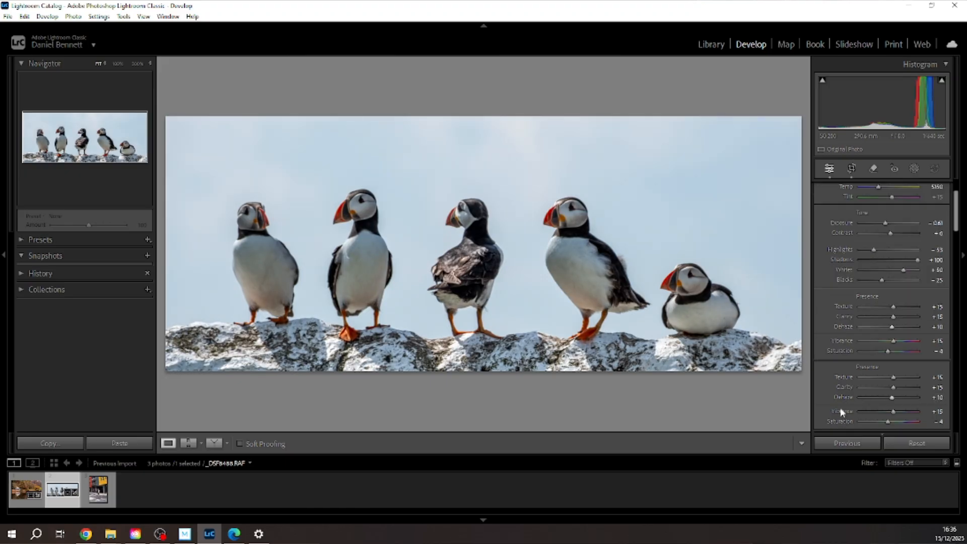
{"action": "scroll", "coordinate": [840, 407], "scroll_direction": "down", "scroll_amount": 5}
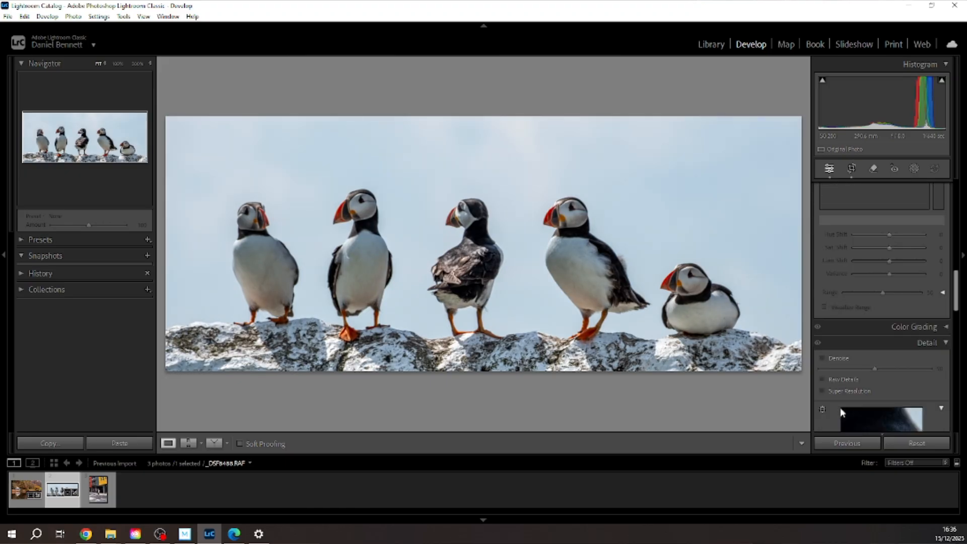
{"action": "scroll", "coordinate": [839, 347], "scroll_direction": "down", "scroll_amount": 4}
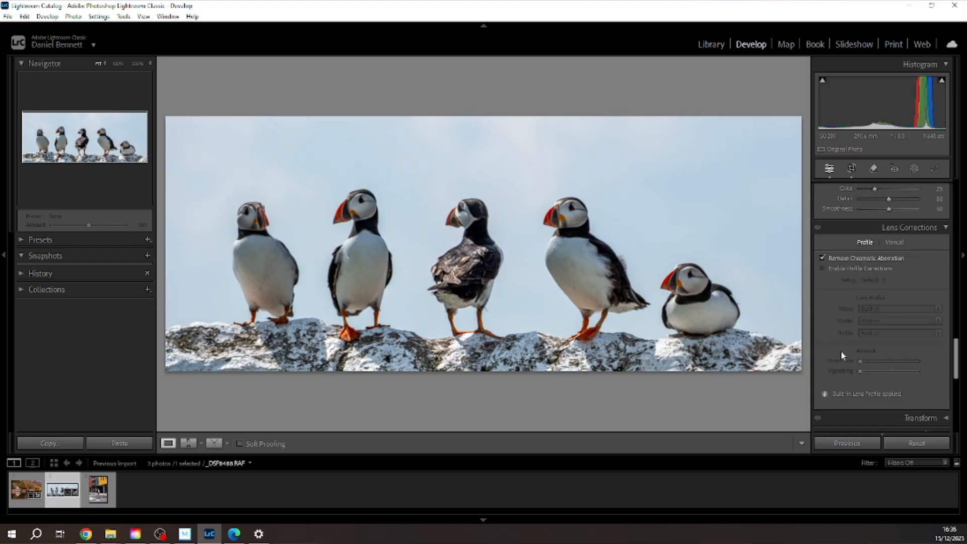
{"action": "left_click", "coordinate": [822, 270]}
{"action": "left_click", "coordinate": [937, 308]}
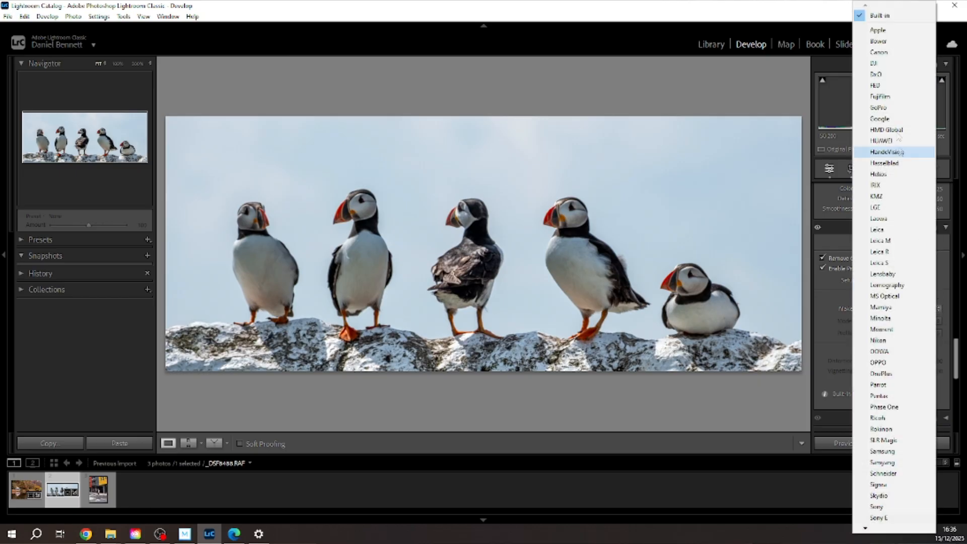
{"action": "left_click", "coordinate": [893, 97]}
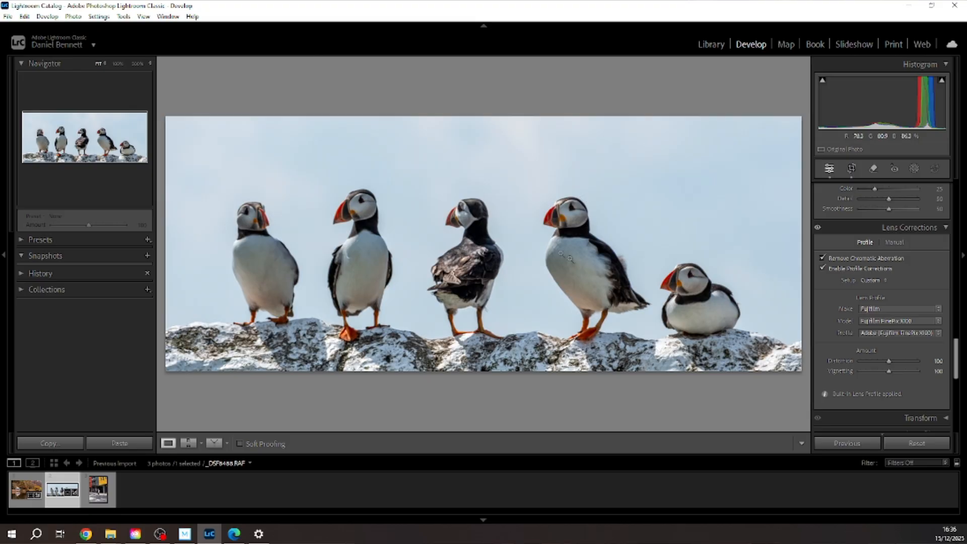
Set the puffin photo's Highlights to −28 in the basic tone adjustments
{"action": "scroll", "coordinate": [857, 264], "scroll_direction": "up", "scroll_amount": 5}
{"action": "scroll", "coordinate": [862, 267], "scroll_direction": "up", "scroll_amount": 10}
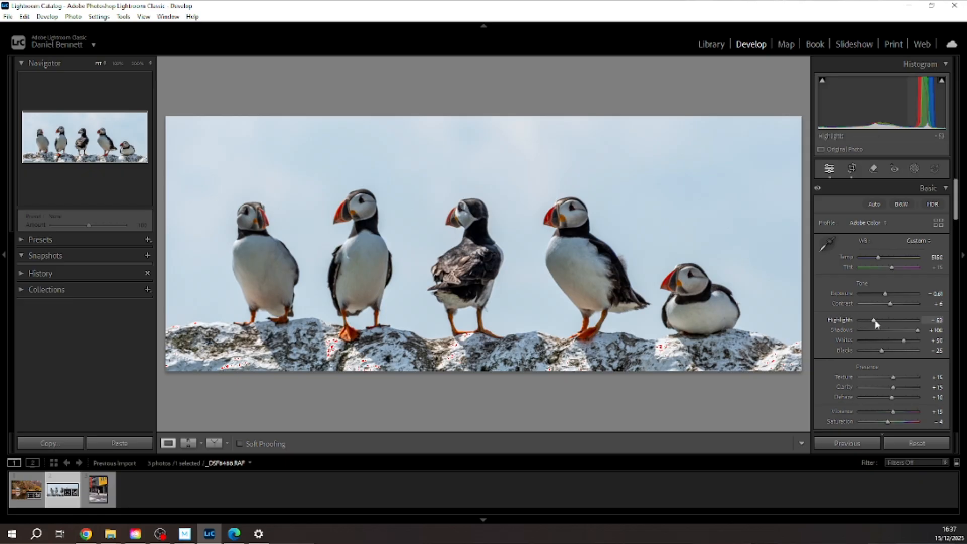
{"action": "left_click_drag", "start_coordinate": [874, 321], "coordinate": [877, 321]}
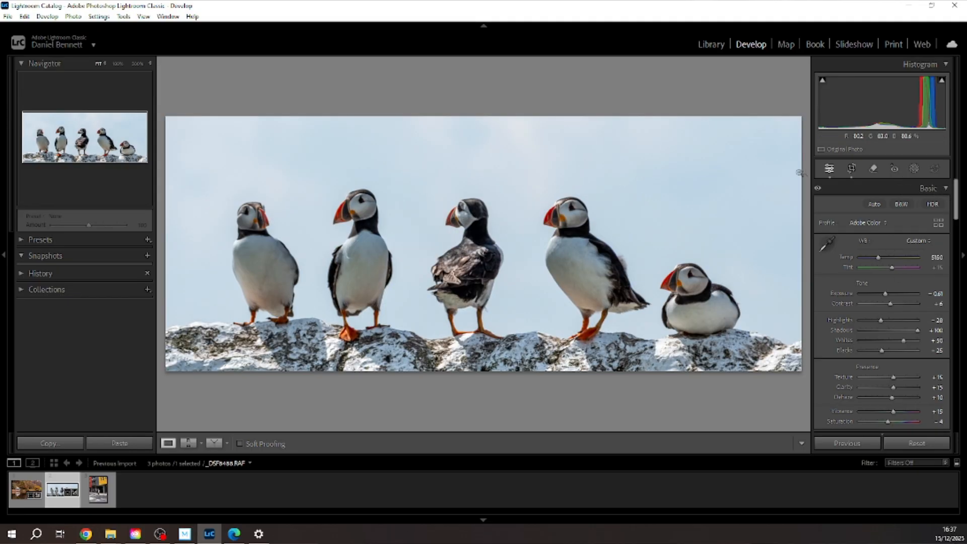
Create an automatic sky mask on the puffin photo and cool it by setting the mask's temperature to −19
{"action": "left_click", "coordinate": [914, 168]}
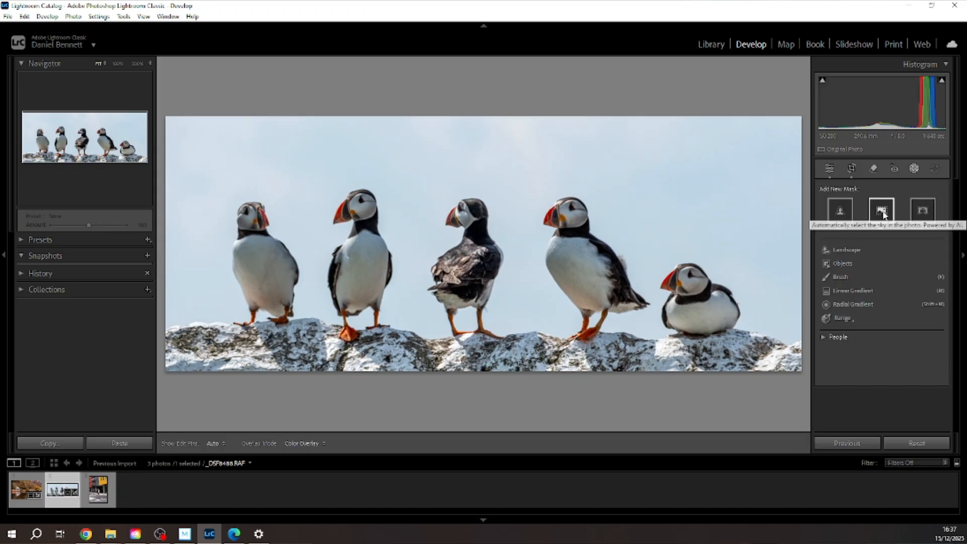
{"action": "left_click", "coordinate": [882, 212]}
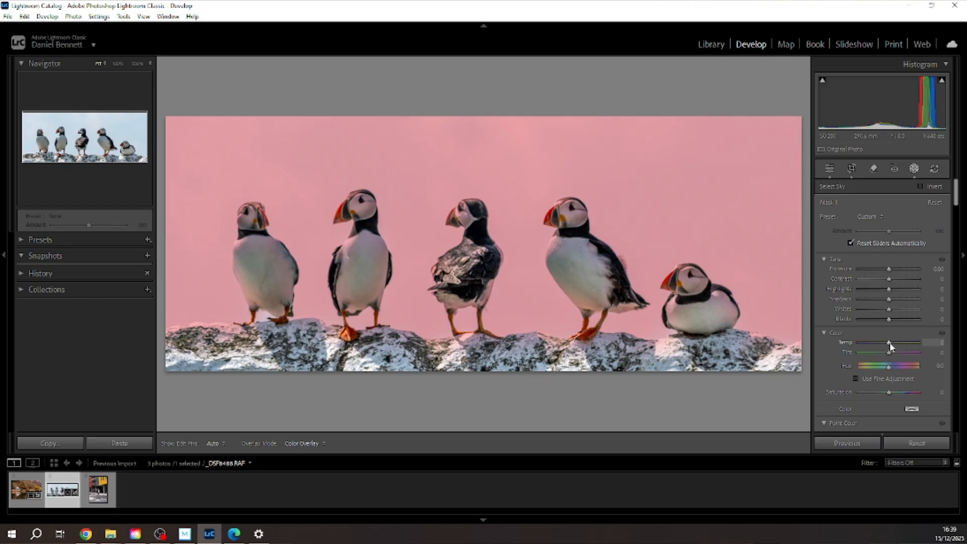
{"action": "left_click_drag", "start_coordinate": [890, 345], "coordinate": [889, 345]}
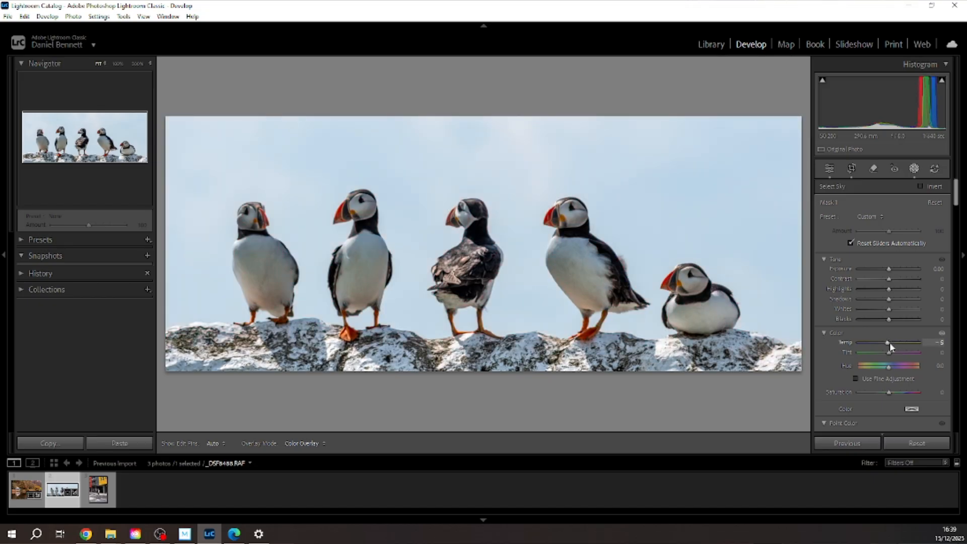
{"action": "key", "text": "Down"}
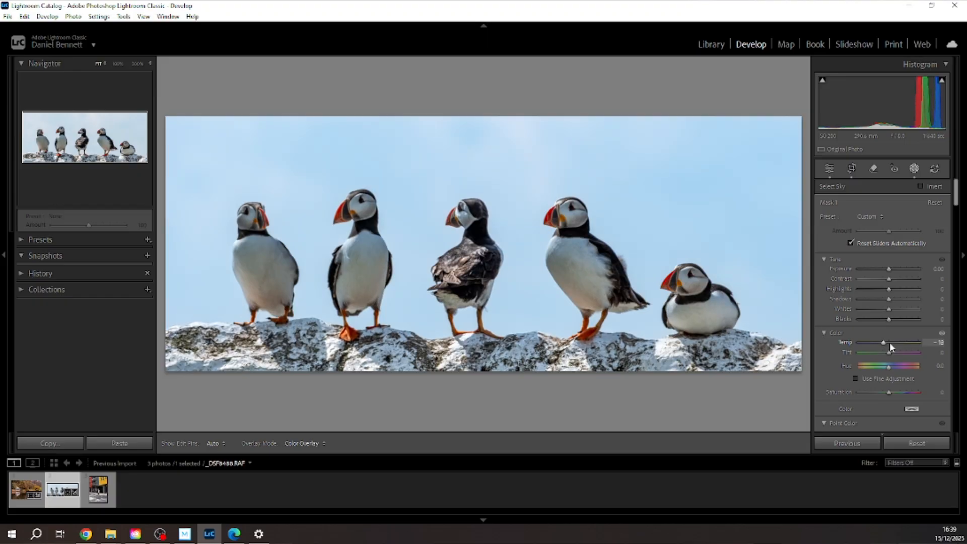
{"action": "key", "text": "Down"}
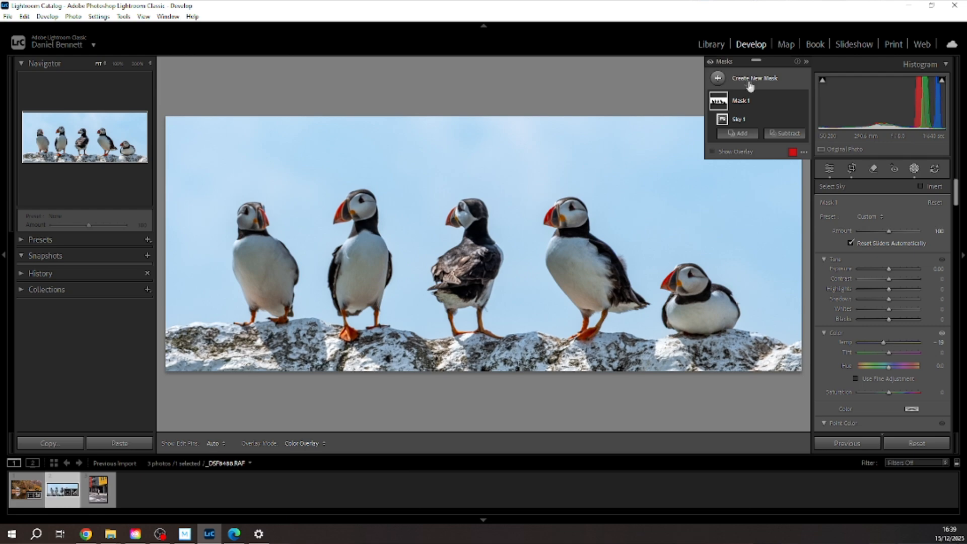
Add a subject mask over the puffins with Exposure 0.30 and Highlights 7, and leave masking
{"action": "left_click", "coordinate": [716, 79]}
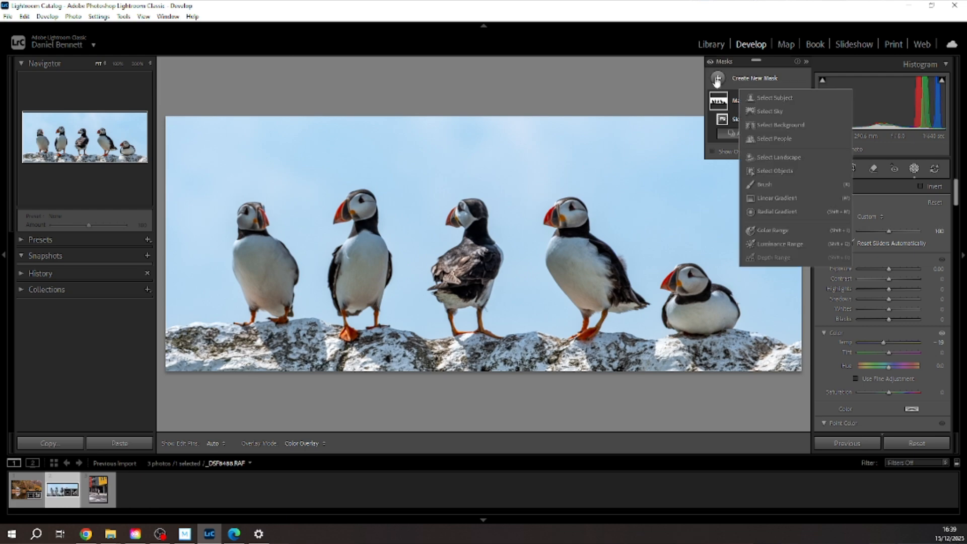
{"action": "left_click", "coordinate": [770, 112]}
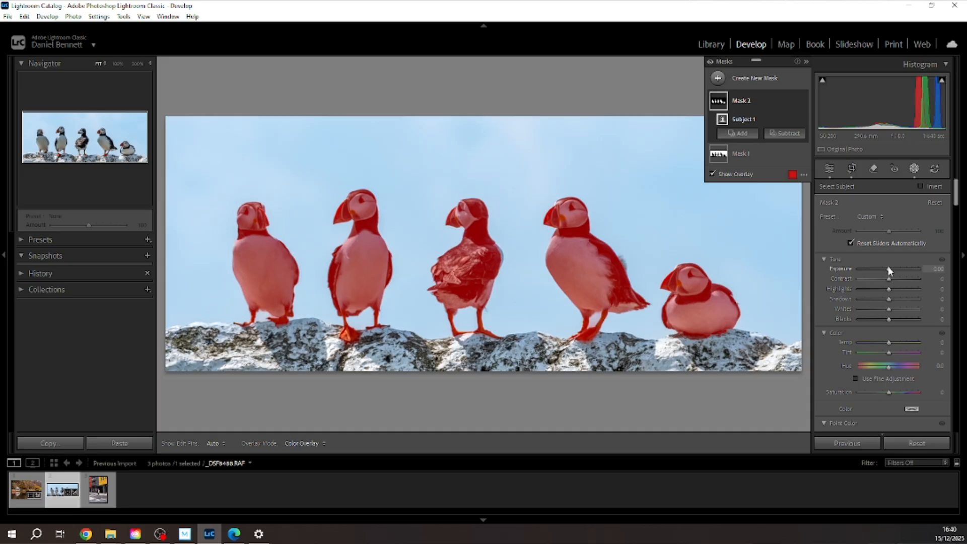
{"action": "left_click_drag", "start_coordinate": [889, 270], "coordinate": [890, 272]}
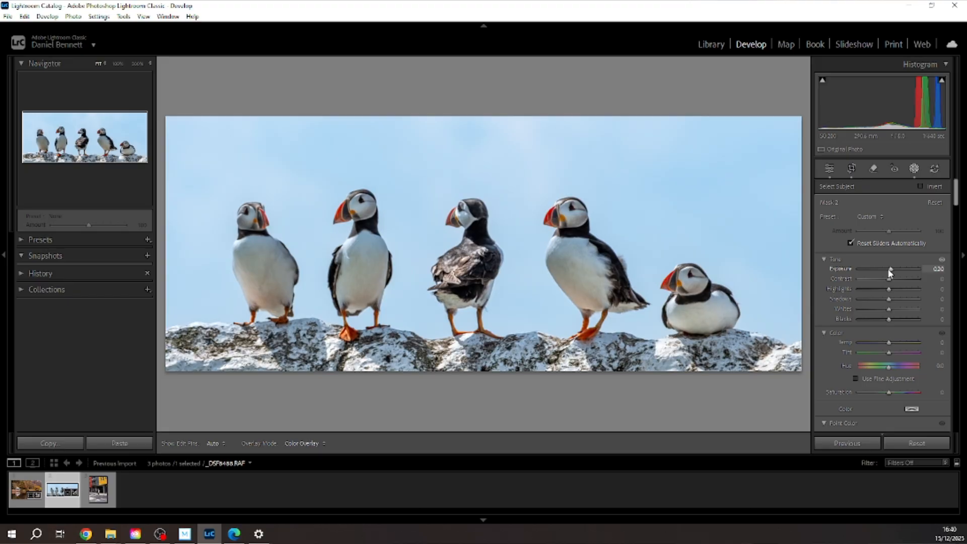
{"action": "left_click_drag", "start_coordinate": [890, 273], "coordinate": [890, 292]}
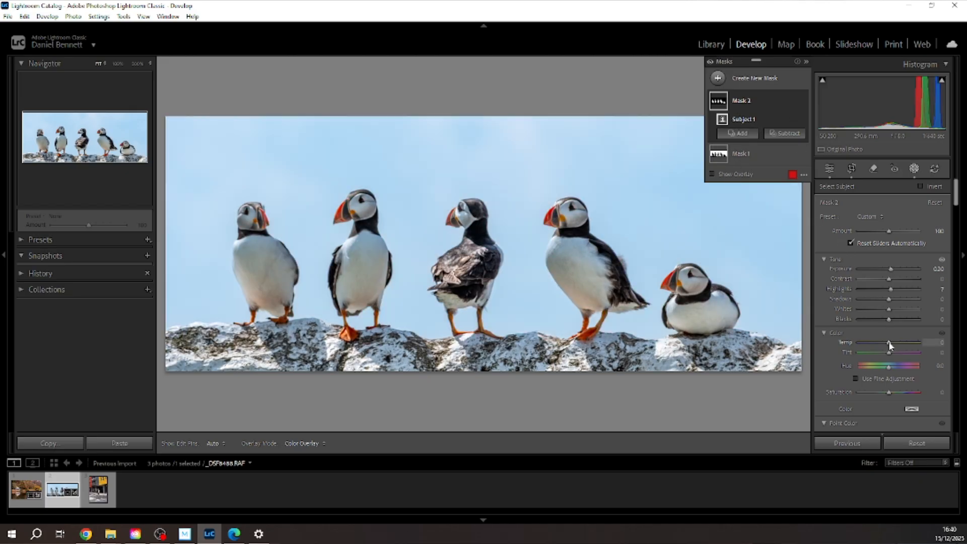
{"action": "left_click", "coordinate": [889, 345]}
{"action": "left_click", "coordinate": [829, 169]}
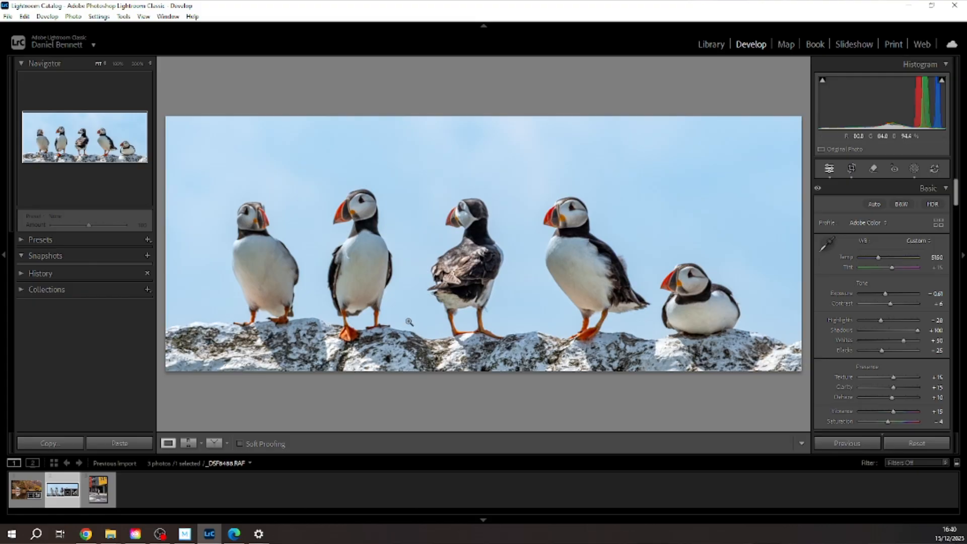
Open the street photo of the man walking a dog, straighten it automatically and apply the crop
{"action": "left_click", "coordinate": [99, 496]}
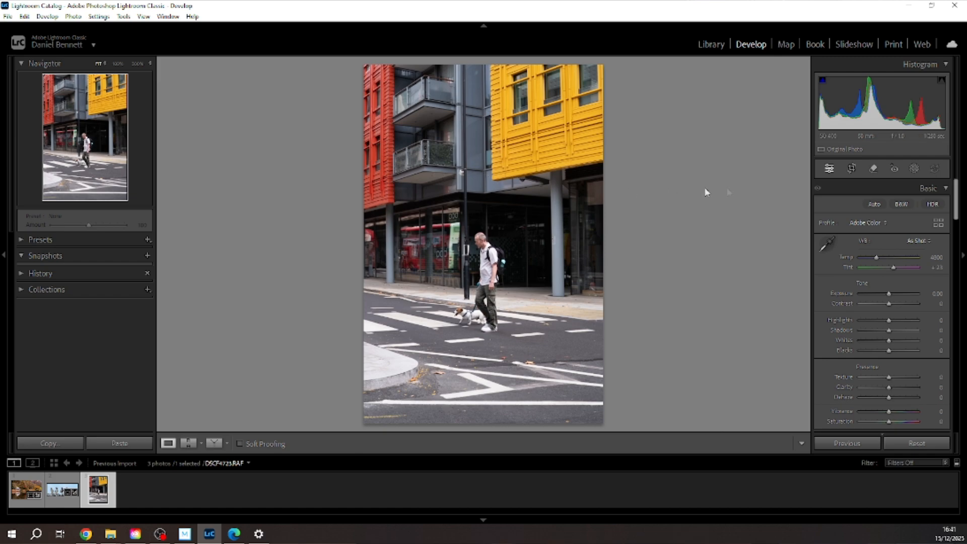
{"action": "left_click", "coordinate": [851, 169]}
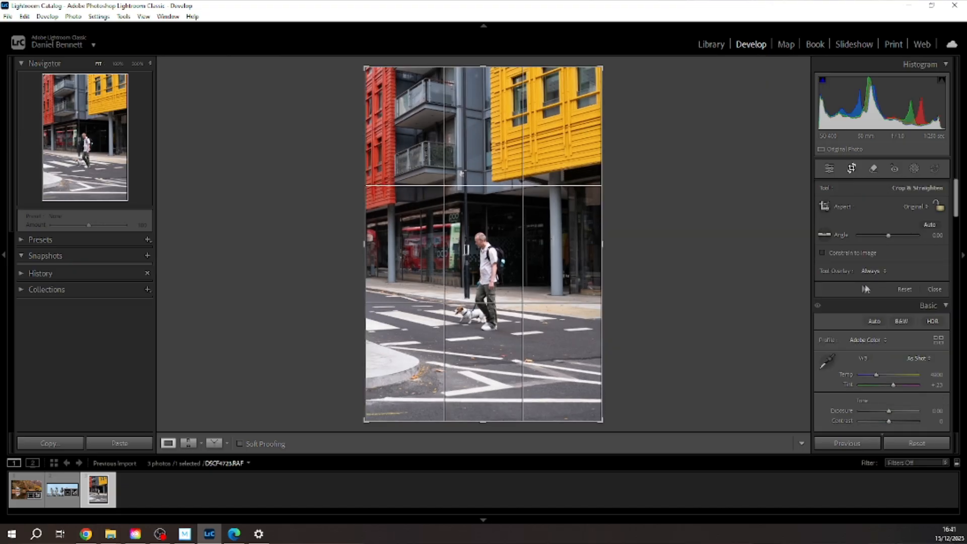
{"action": "left_click", "coordinate": [933, 228]}
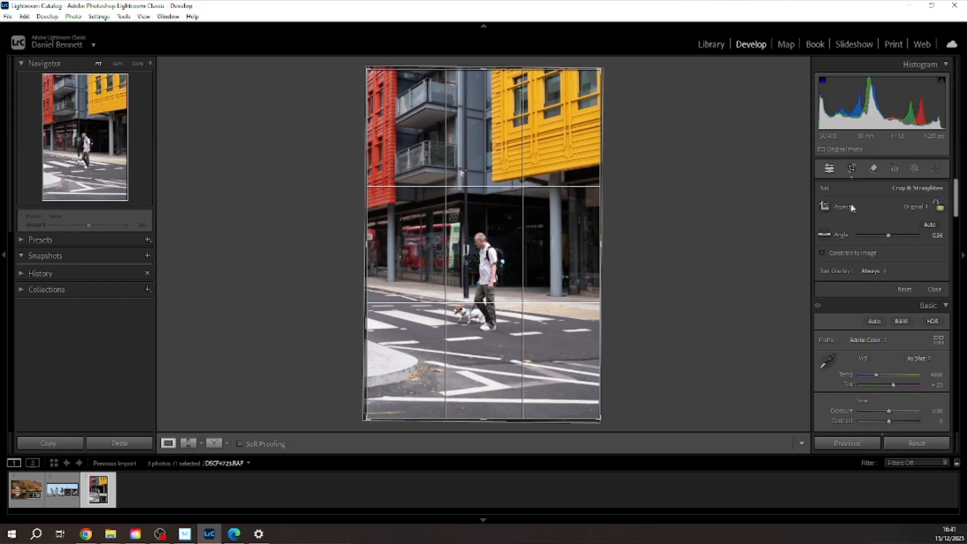
{"action": "left_click", "coordinate": [851, 168]}
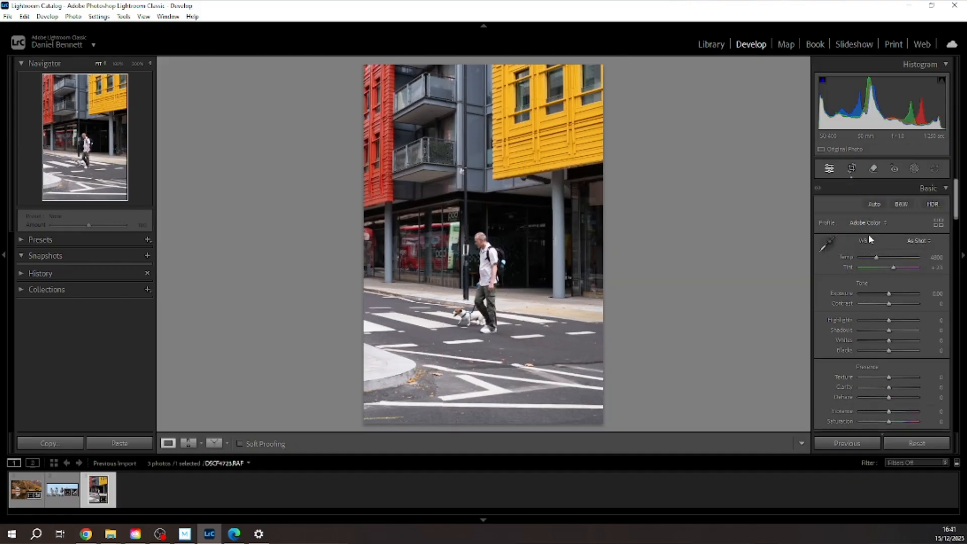
Enable lens profile corrections for the street photo and choose Fujifilm as the lens make
{"action": "scroll", "coordinate": [870, 240], "scroll_direction": "down", "scroll_amount": 8}
{"action": "scroll", "coordinate": [869, 243], "scroll_direction": "down", "scroll_amount": 10}
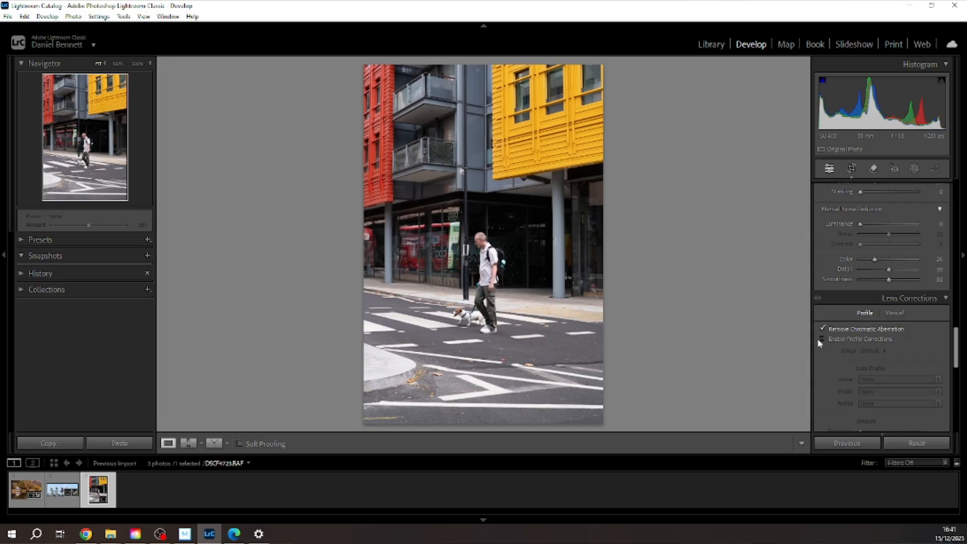
{"action": "left_click", "coordinate": [823, 338]}
{"action": "left_click", "coordinate": [926, 378]}
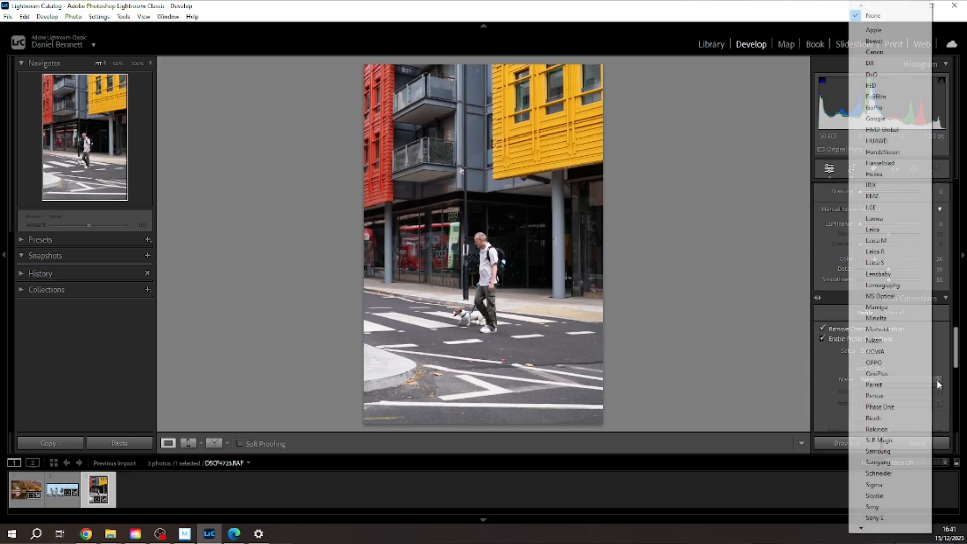
{"action": "left_click", "coordinate": [887, 96]}
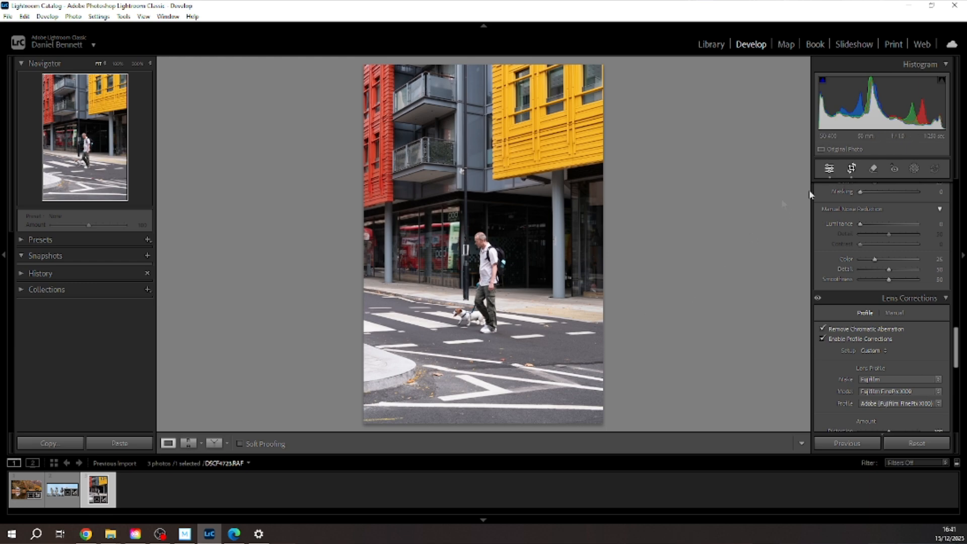
Recheck the street photo's straightened crop, close the crop tool and apply automatic tone adjustments
{"action": "key", "text": "r"}
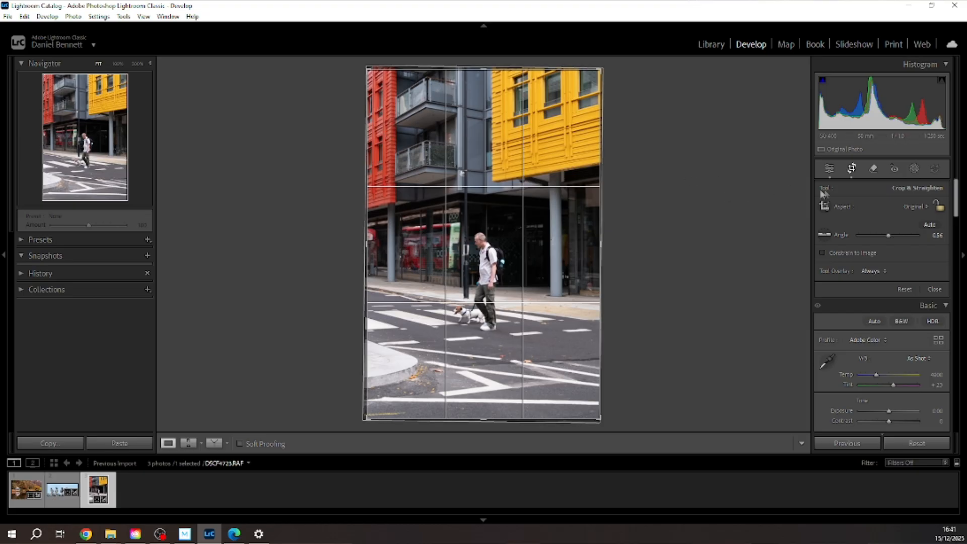
{"action": "left_click", "coordinate": [851, 169]}
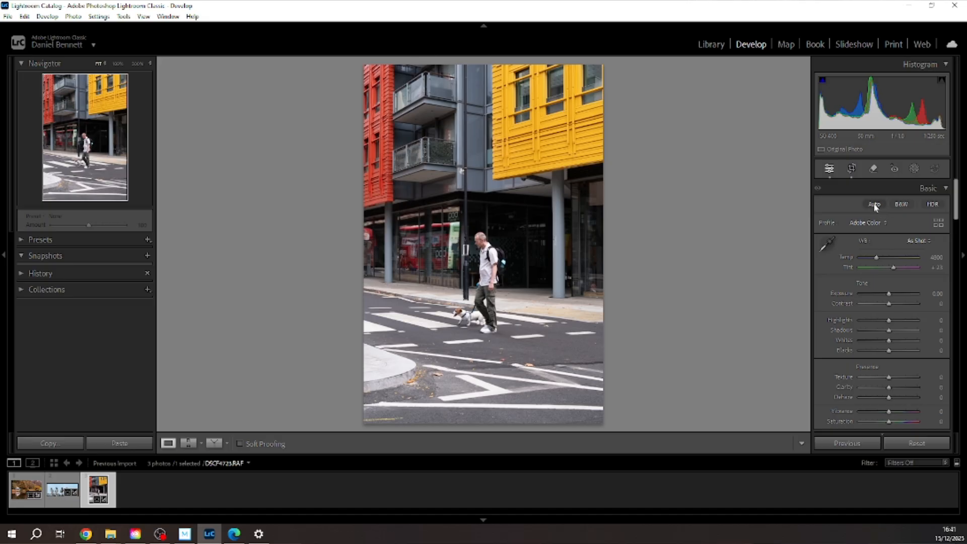
{"action": "left_click", "coordinate": [874, 205]}
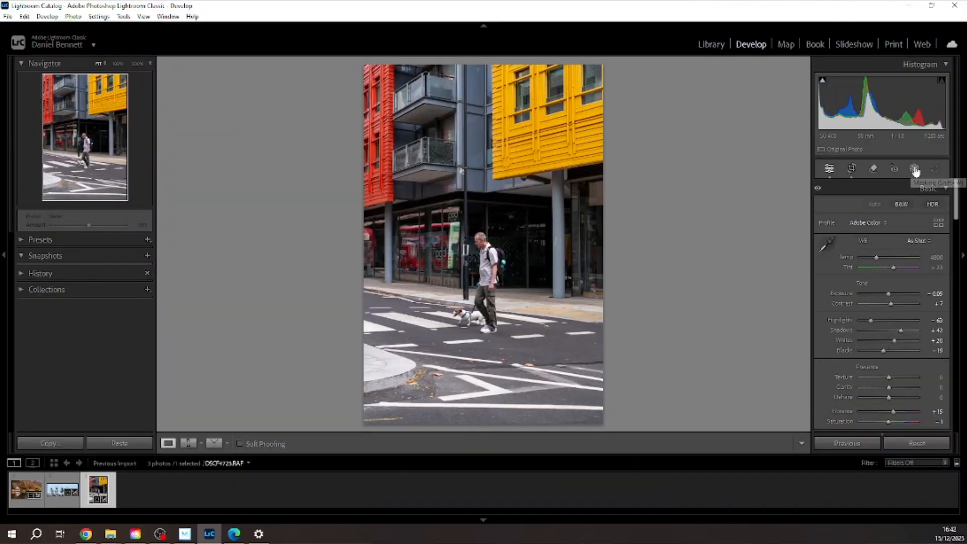
Add a radial gradient mask as a tall ellipse around the man and his dog in the street photo
{"action": "left_click", "coordinate": [915, 171]}
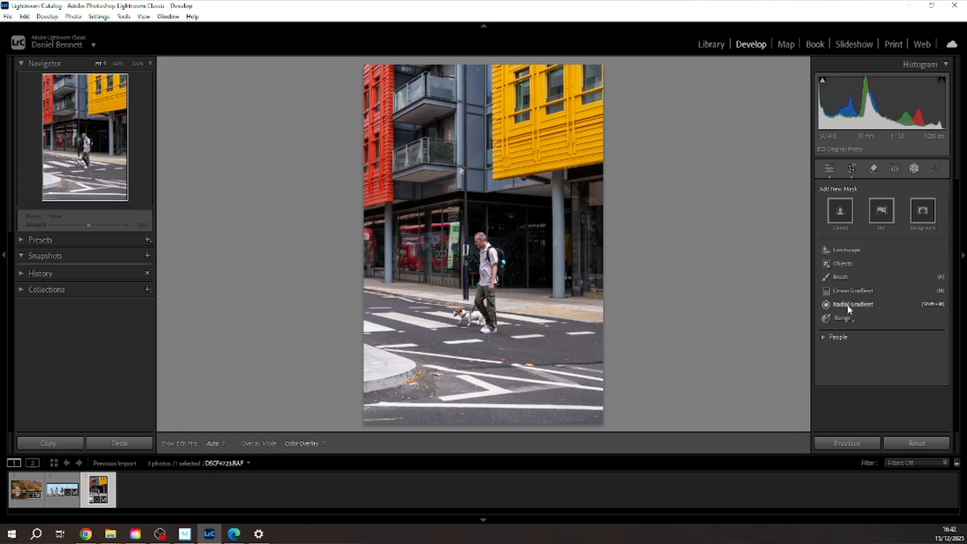
{"action": "left_click", "coordinate": [848, 305]}
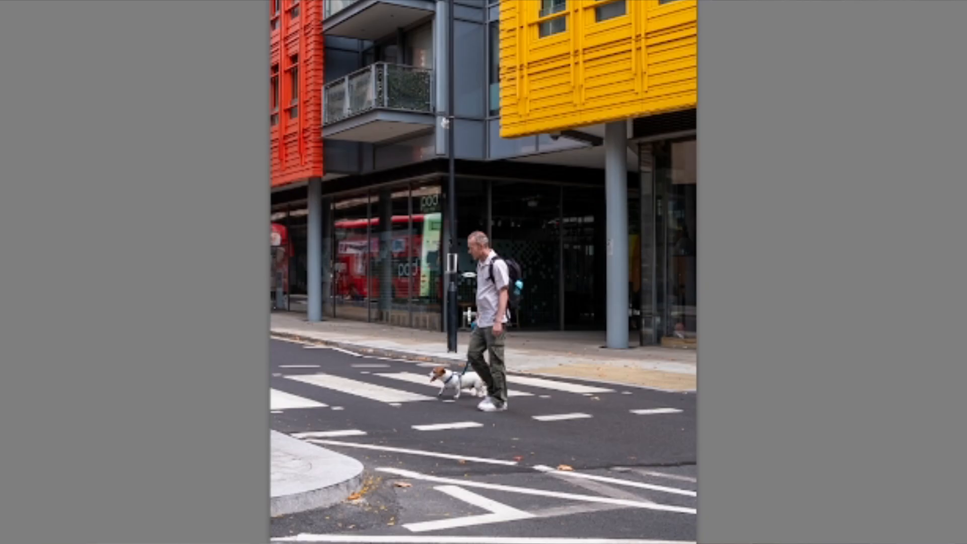
{"action": "left_click_drag", "start_coordinate": [475, 258], "coordinate": [479, 331]}
{"action": "left_click_drag", "start_coordinate": [475, 367], "coordinate": [548, 429]}
{"action": "mouse_move", "coordinate": [467, 275]}
{"action": "left_mouse_down"}
{"action": "mouse_move", "coordinate": [470, 308]}
{"action": "mouse_move", "coordinate": [479, 274]}
{"action": "left_mouse_up"}
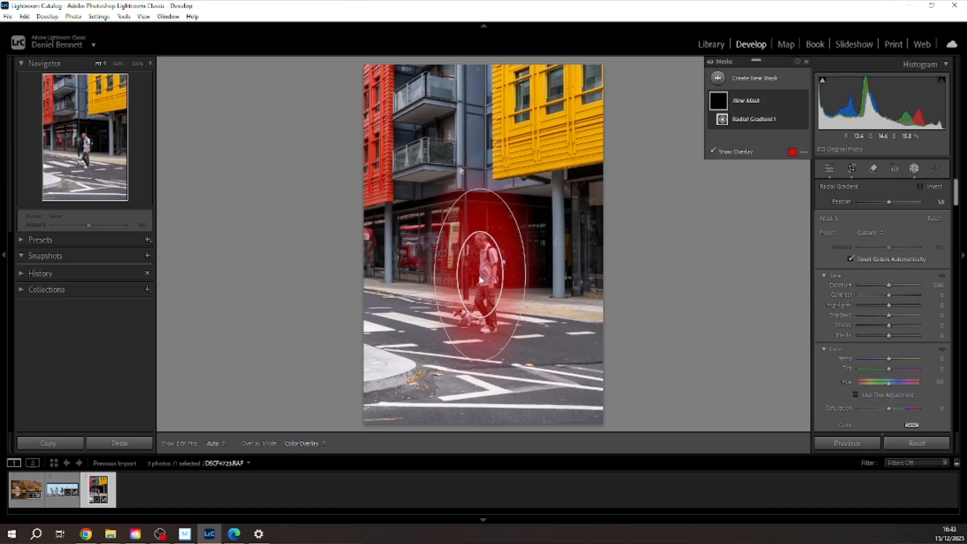
Invert the radial mask to cover the surroundings, lower its Exposure to -0.40 and leave masking
{"action": "left_click", "coordinate": [921, 185]}
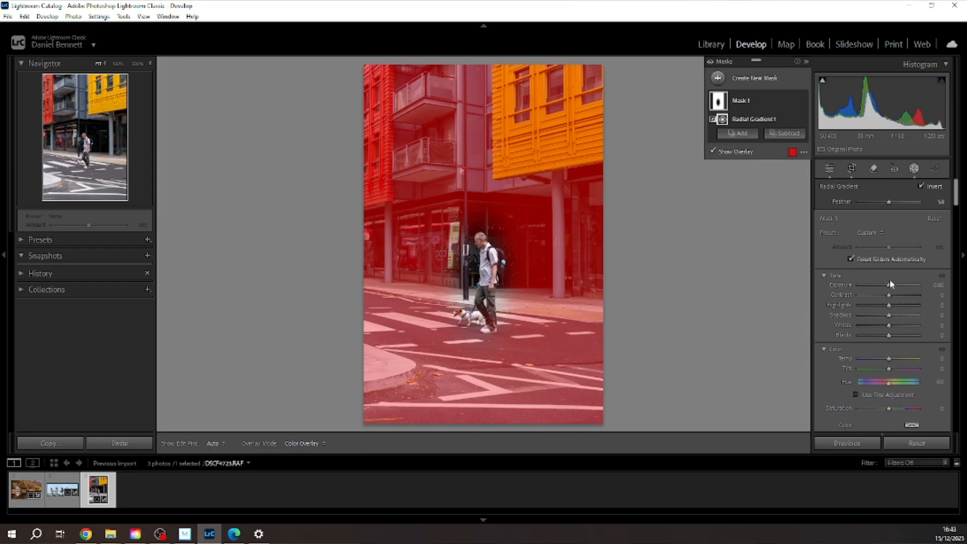
{"action": "left_click_drag", "start_coordinate": [890, 286], "coordinate": [890, 286]}
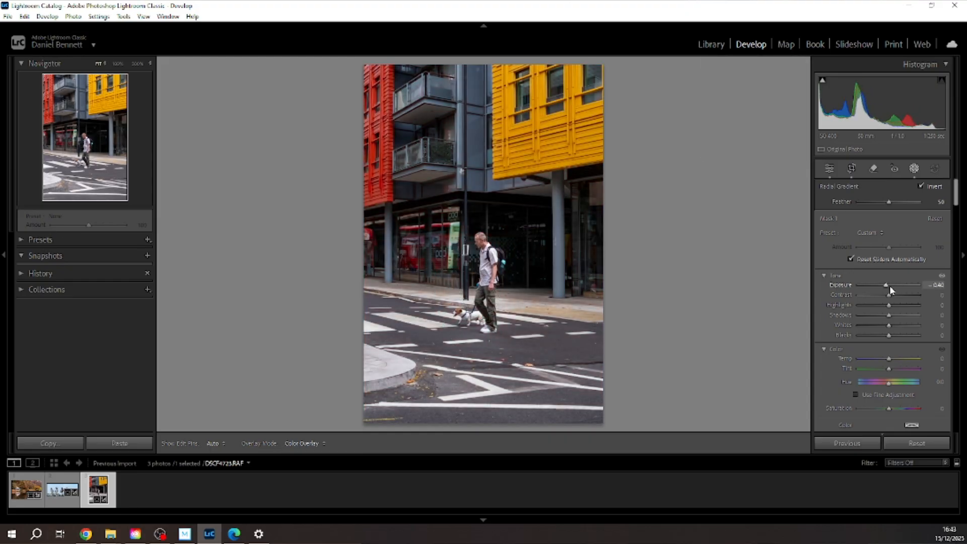
{"action": "key", "text": "Down"}
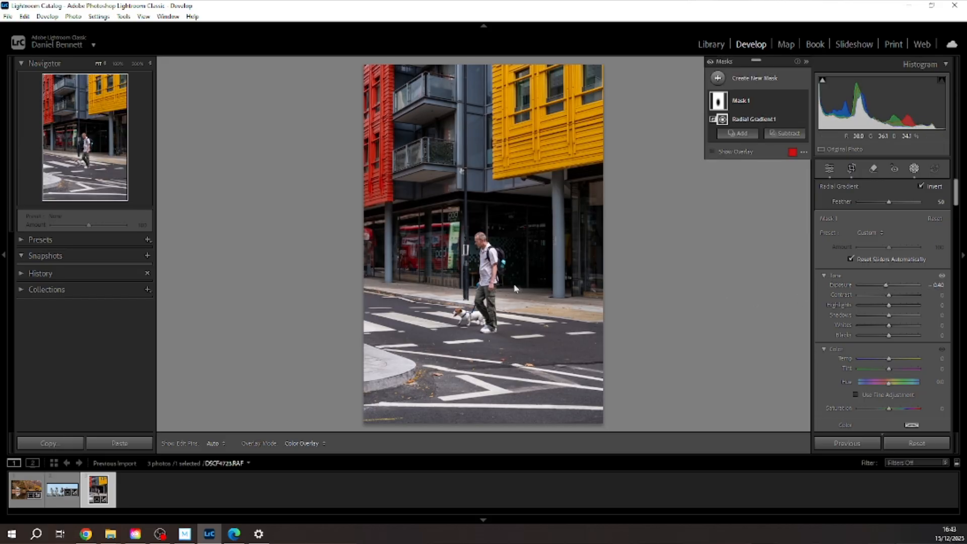
{"action": "left_click", "coordinate": [827, 169]}
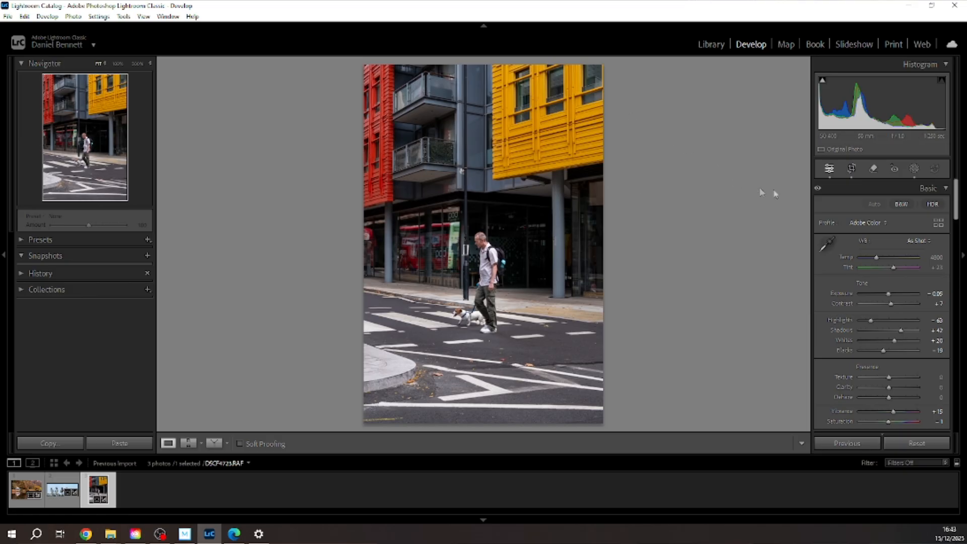
Try the black-and-white treatment on the street photo, then return it to colour
{"action": "left_click", "coordinate": [905, 203]}
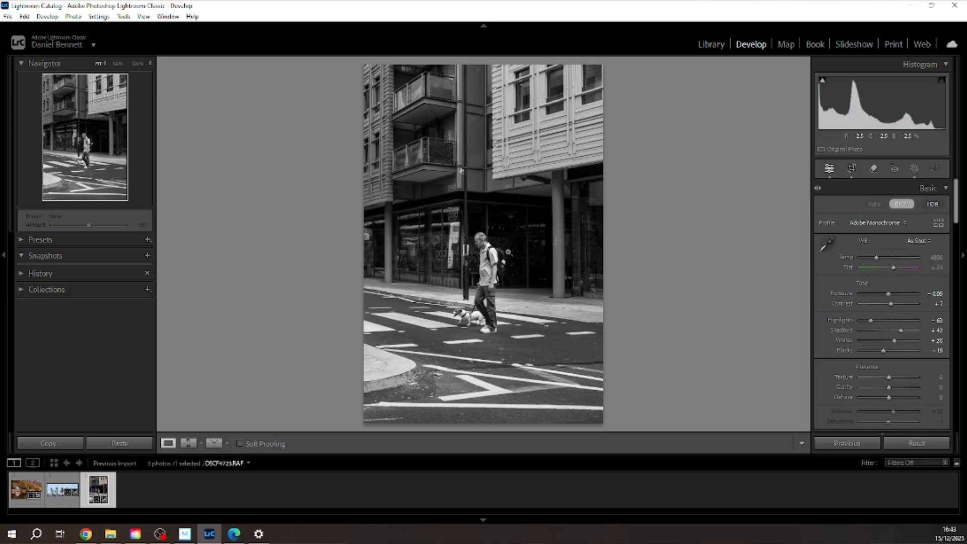
{"action": "left_click", "coordinate": [901, 205]}
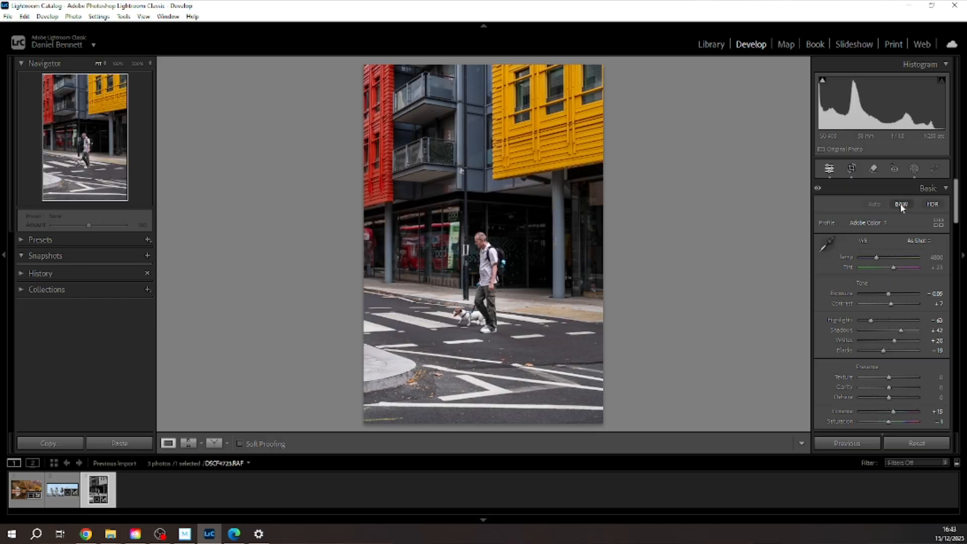